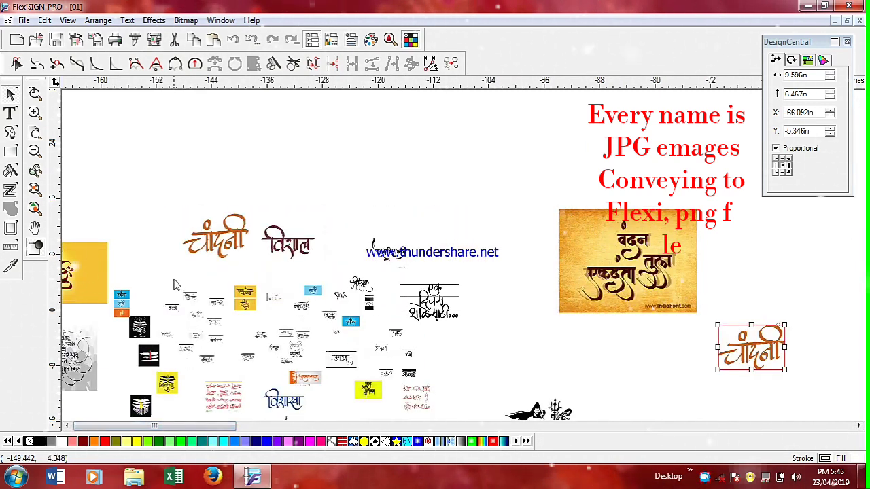
Move the cluster of small calligraphy images into the empty space just left of the page.
left_click_drag(174, 281, 307, 362)
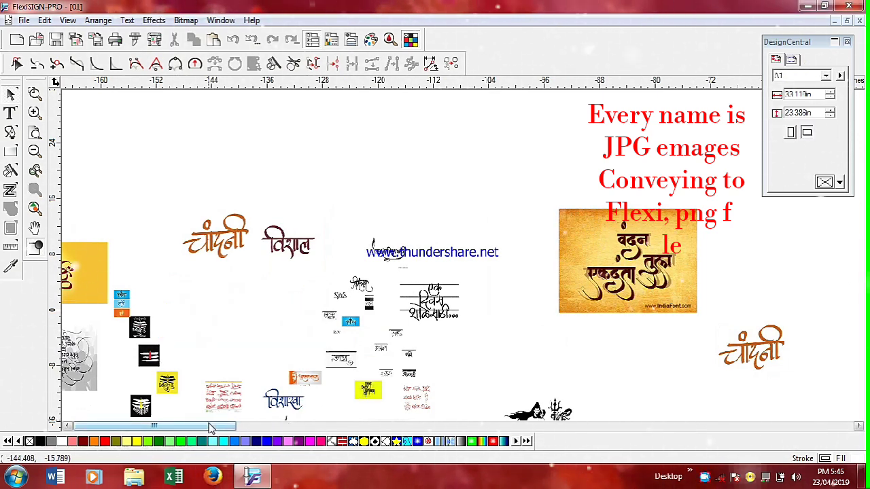
left_click_drag(211, 426, 385, 441)
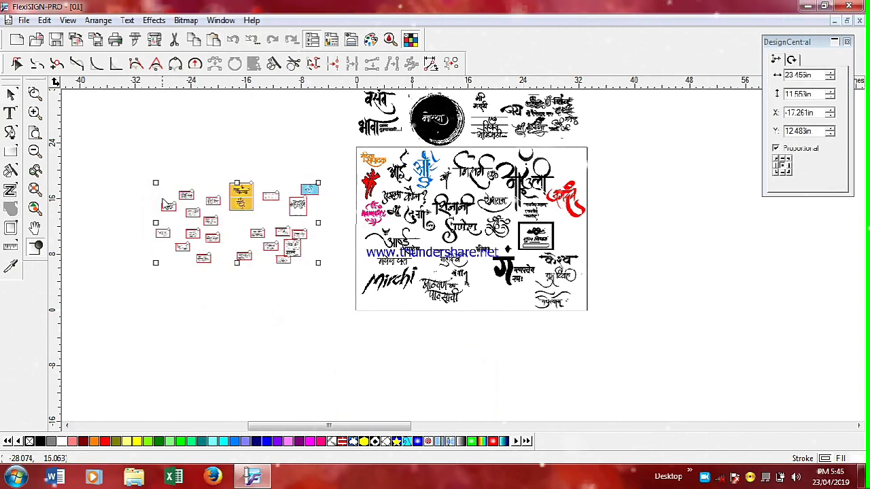
left_click(237, 279)
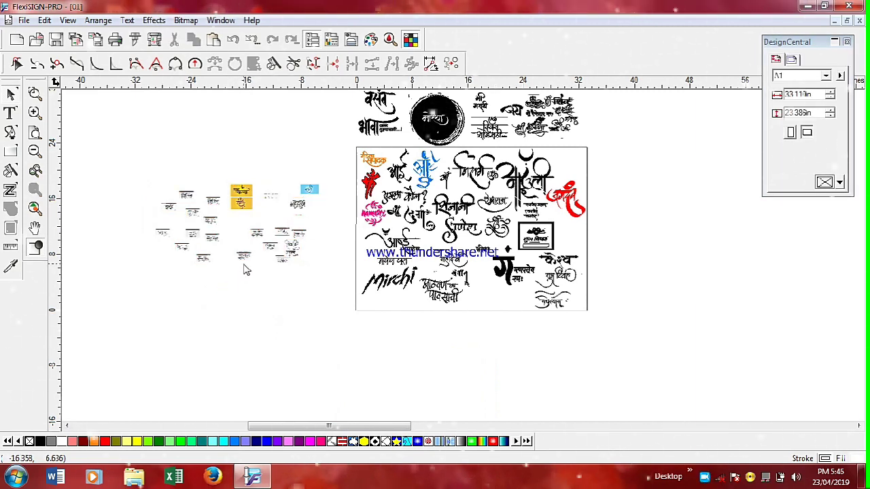
Enlarge the lowest small calligraphy bitmap near the cluster's middle to about 10.2 in wide and place it in the empty space below.
left_click(246, 265)
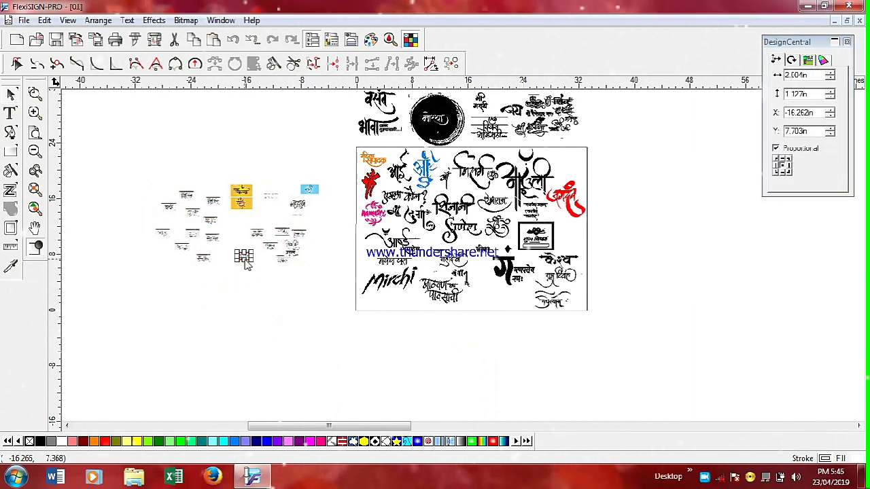
left_click_drag(251, 263, 283, 292)
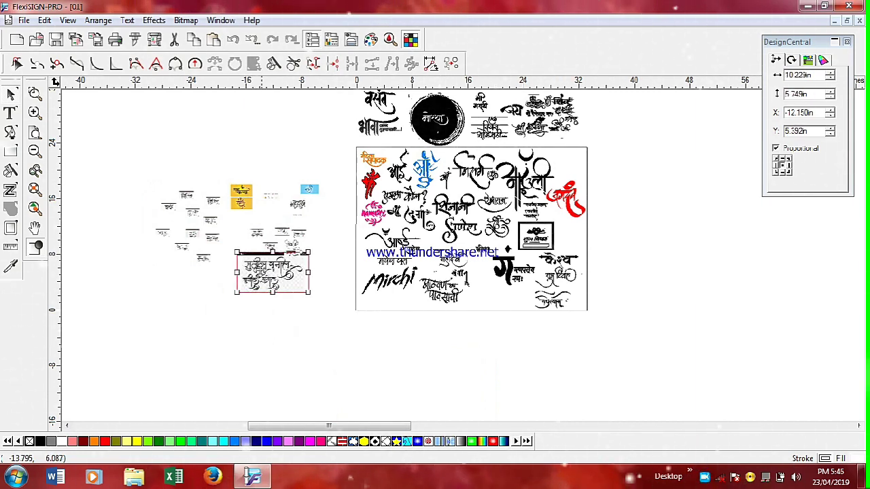
left_click_drag(262, 267, 297, 310)
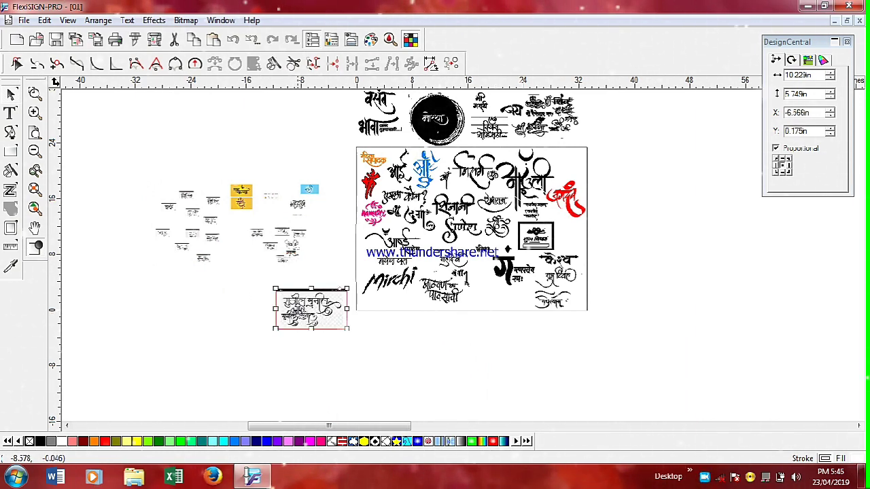
scroll(305, 385, "up", 1)
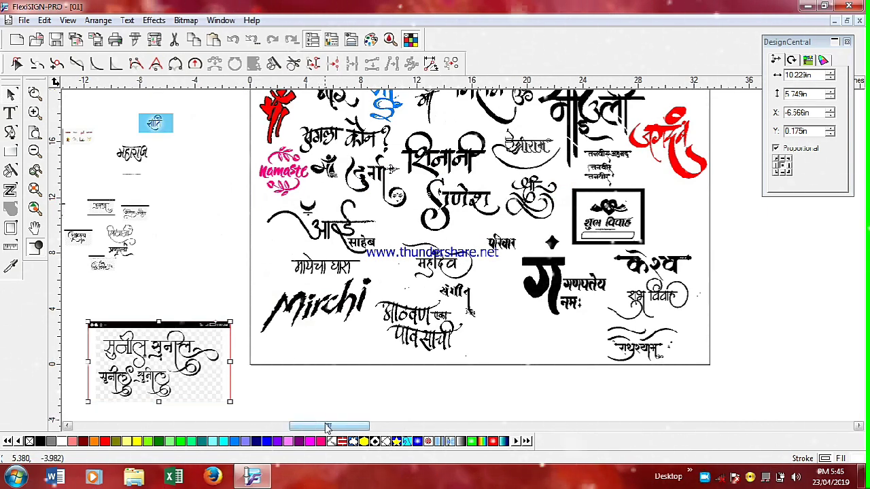
left_click_drag(326, 426, 302, 441)
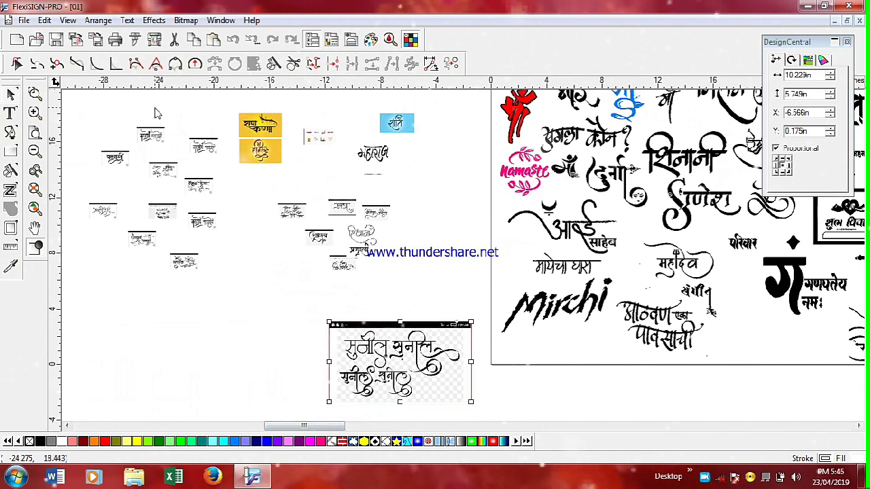
Vectorize the enlarged four-name calligraphy bitmap with the Bezier option.
left_click(144, 21)
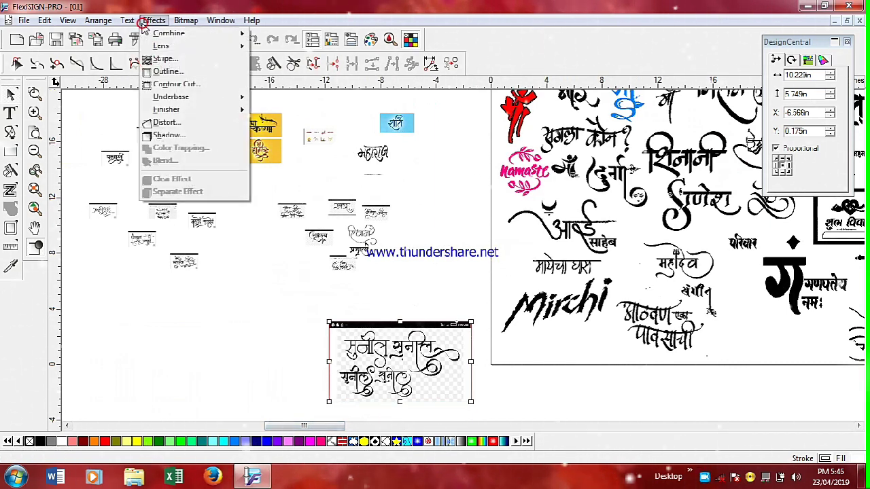
mouse_move(182, 23)
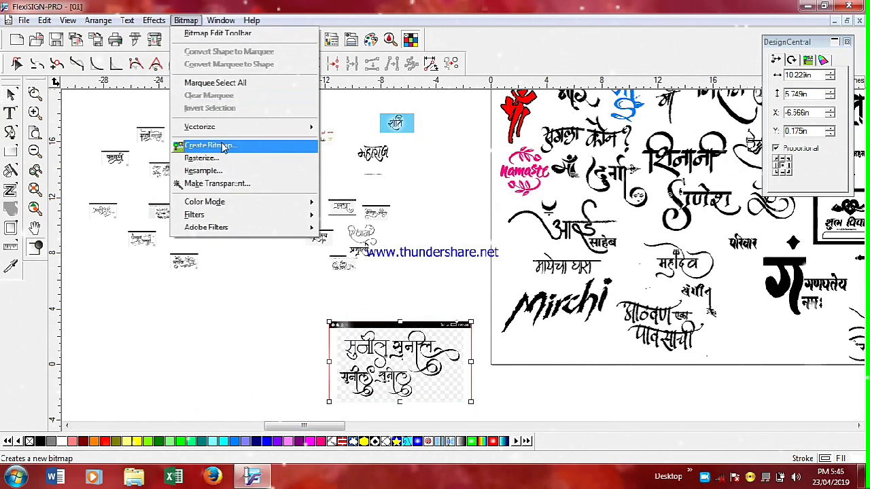
mouse_move(224, 130)
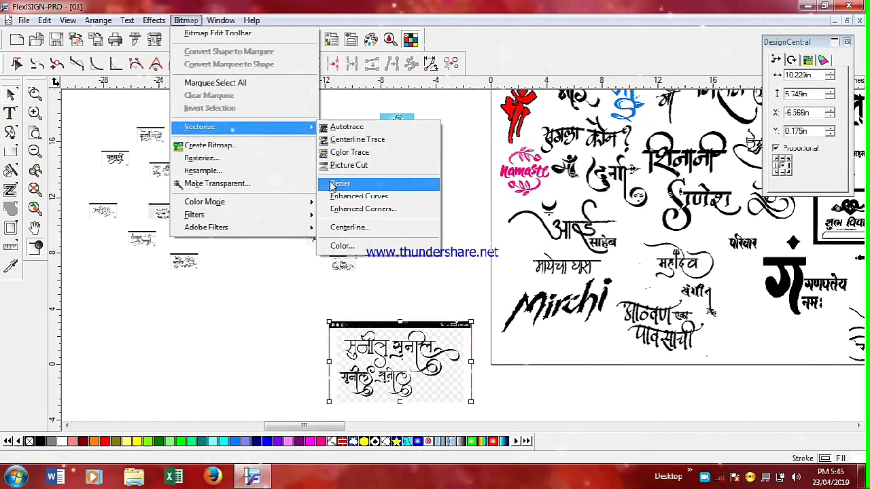
left_click(332, 185)
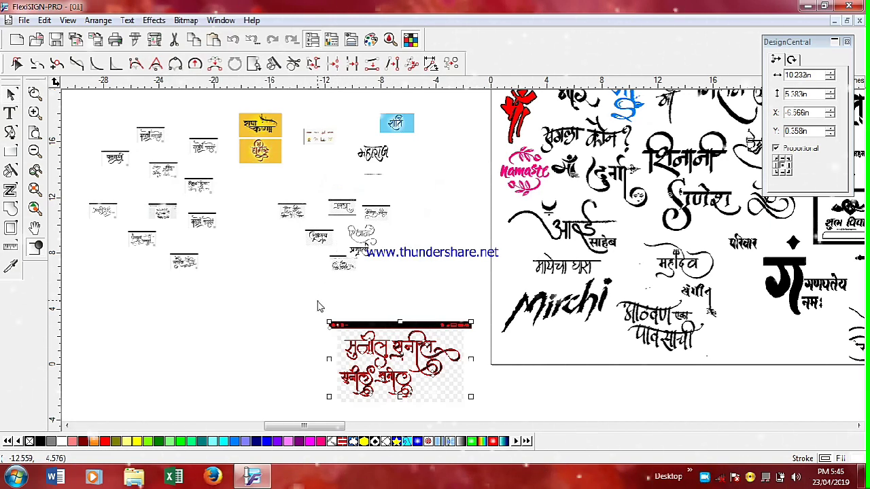
Delete the source bitmap with its traced header bar, and move the traced four-name lettering onto the page's lower edge below "Mirchi".
left_click_drag(317, 301, 478, 333)
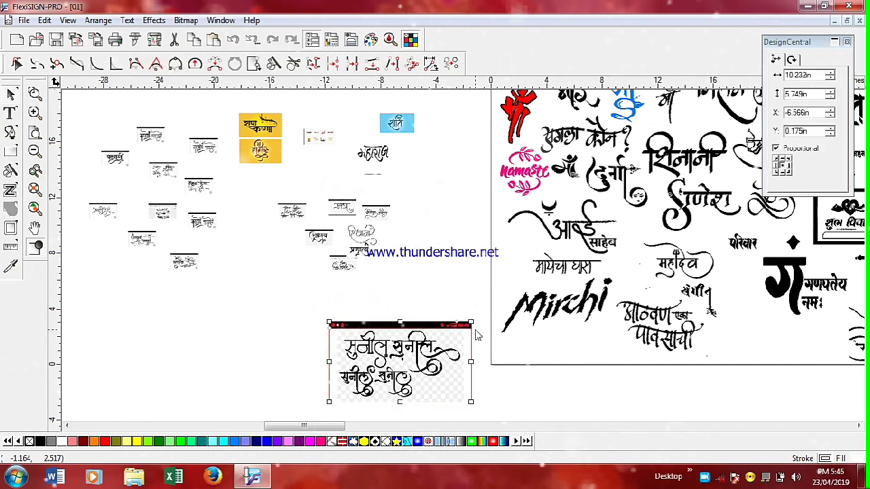
key("Delete")
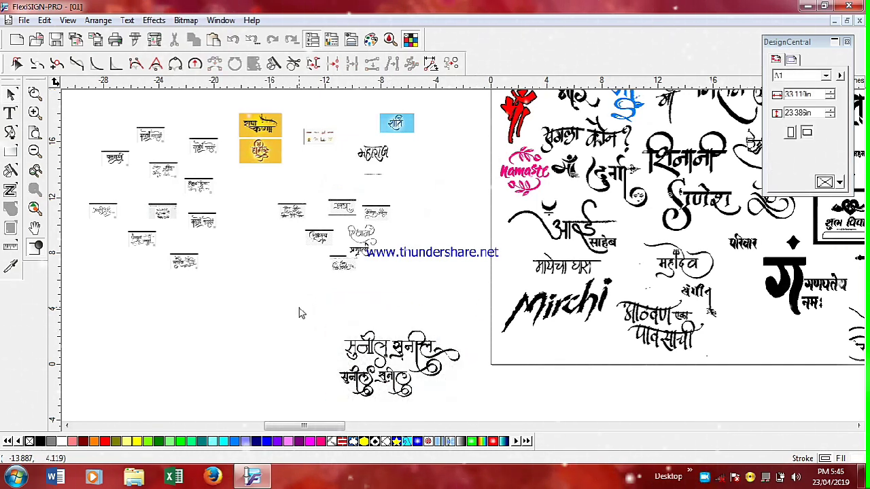
left_click_drag(298, 308, 480, 384)
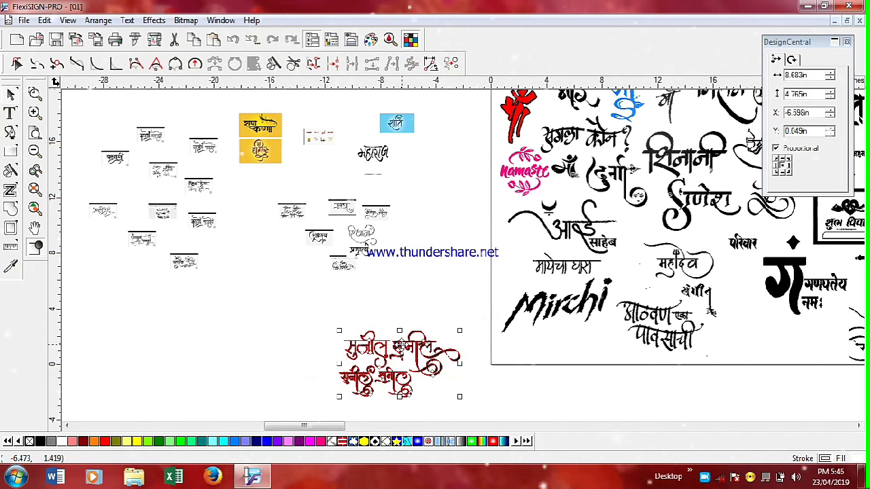
left_click_drag(396, 342, 566, 348)
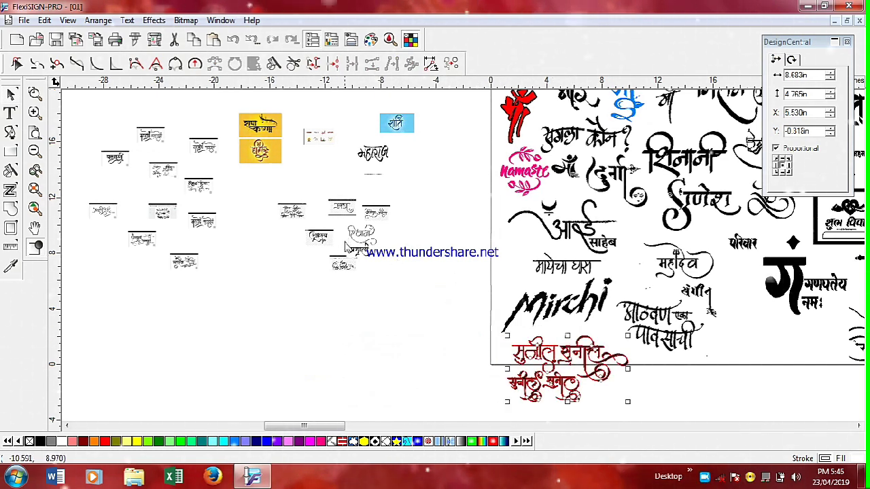
Enlarge the lowest small bitmap in the right part of the cluster to about 8.8 in wide and place it in the empty space below.
left_click(332, 266)
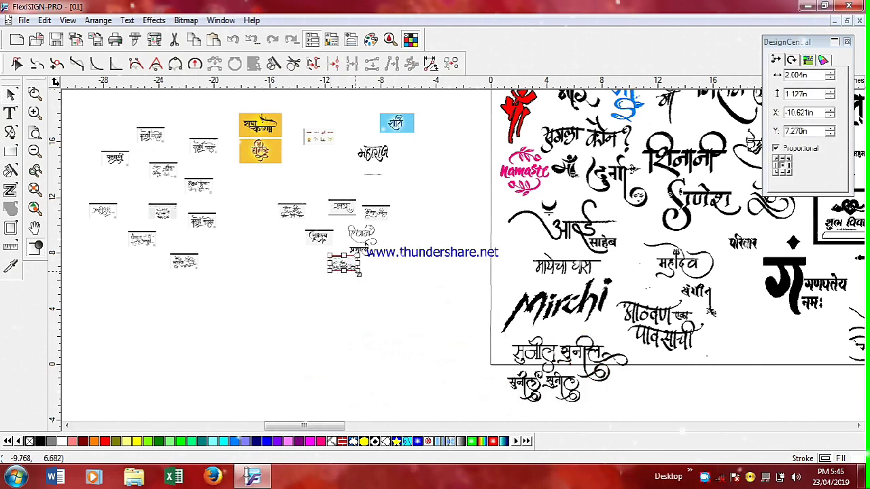
left_click_drag(359, 272, 419, 311)
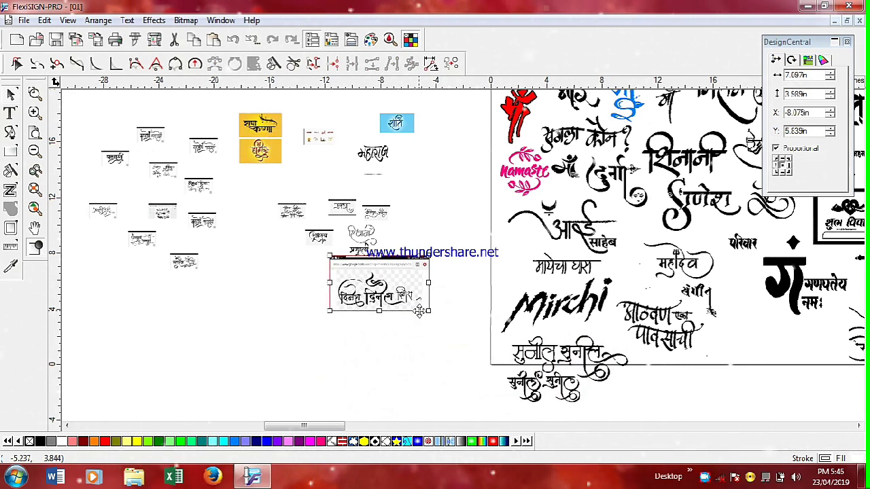
left_click_drag(430, 312, 407, 345)
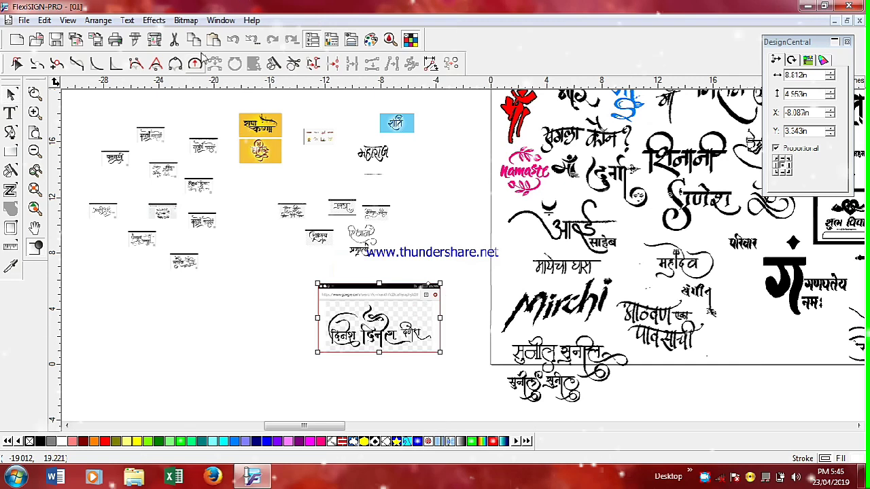
Vectorize the enlarged three-name screenshot bitmap with the Bezier option.
left_click(166, 23)
mouse_move(183, 22)
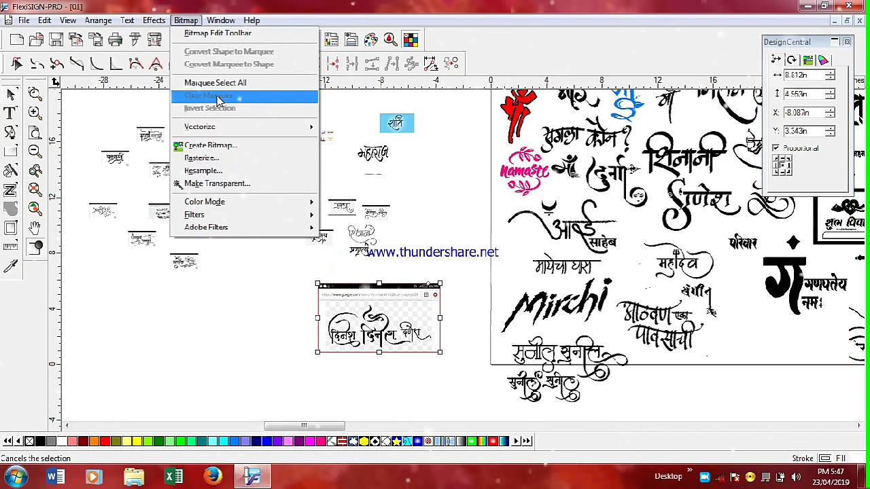
left_click(232, 130)
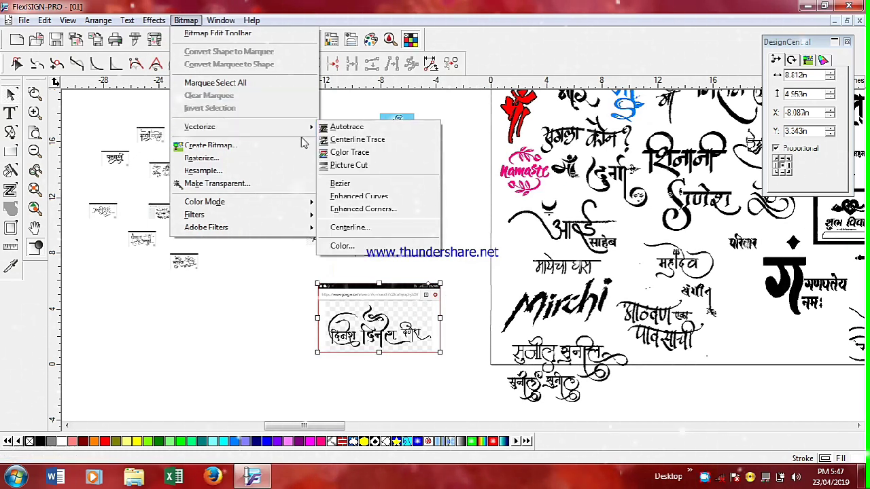
left_click(338, 184)
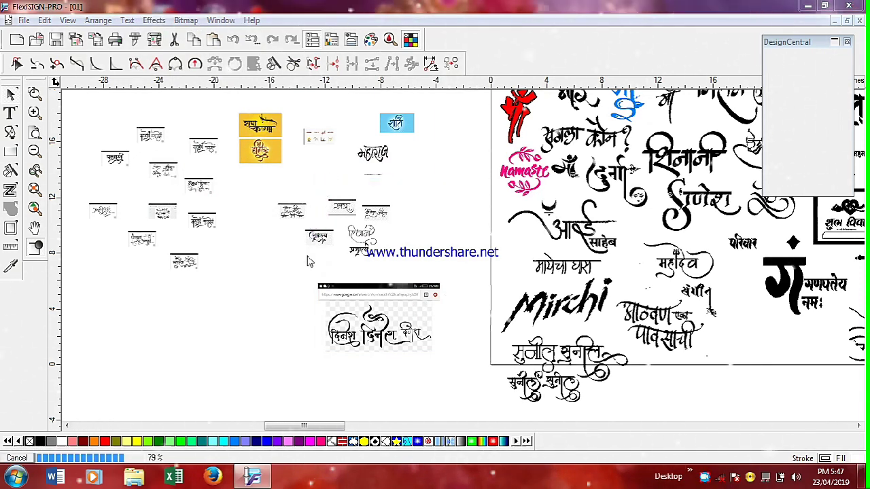
Delete the source screenshot and stray traced header marks, and move the three-name lettering onto the page below "गं गणपतेय नमः".
mouse_move(302, 266)
left_mouse_down()
mouse_move(377, 275)
mouse_move(409, 301)
left_mouse_up()
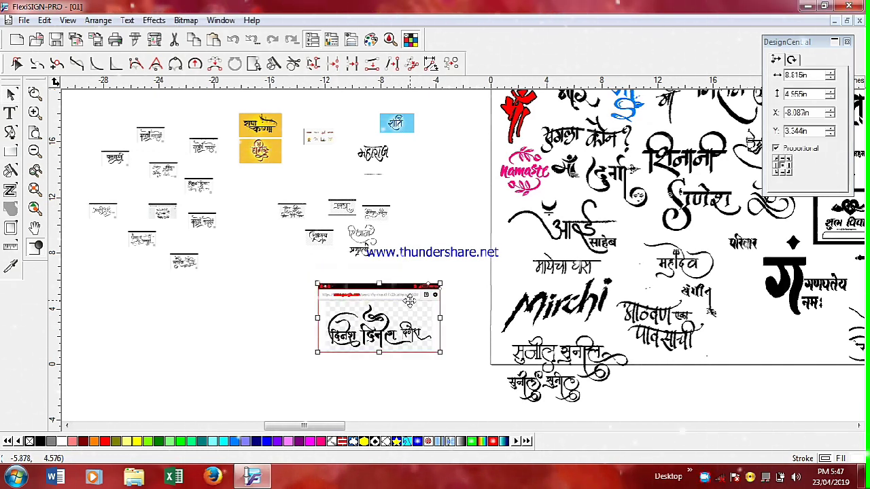
key("Delete")
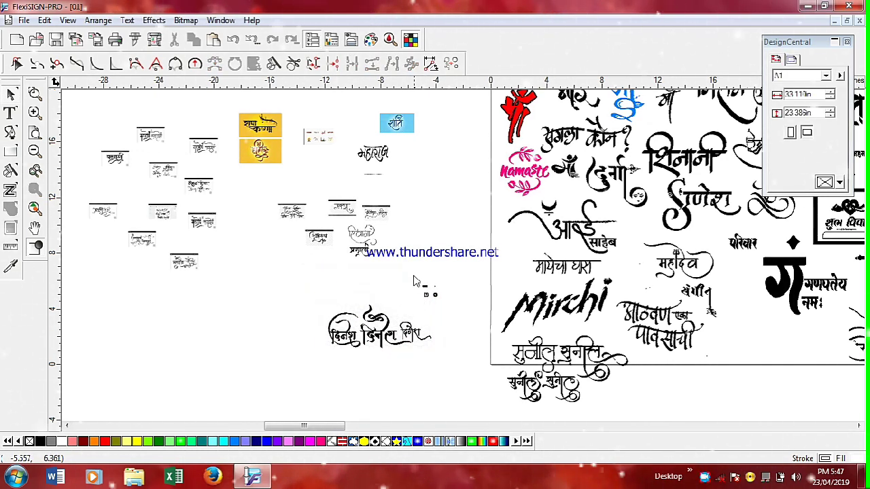
left_click_drag(442, 307, 442, 310)
key("Delete")
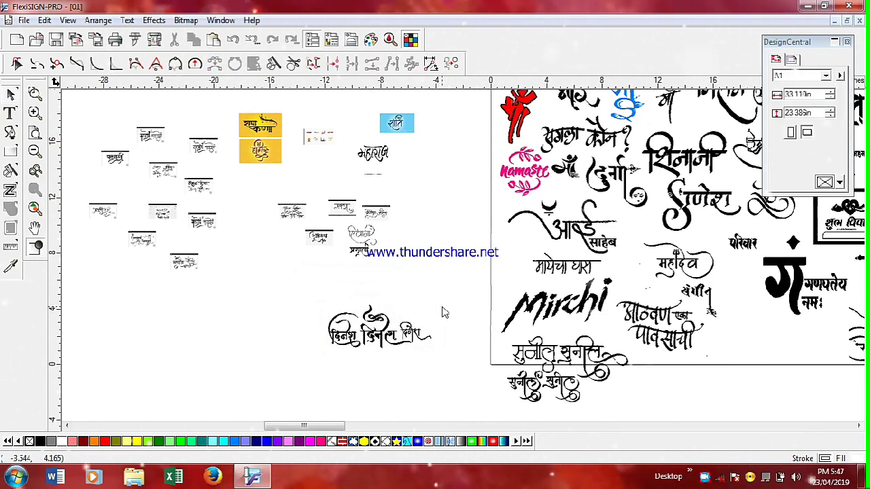
mouse_move(305, 303)
left_mouse_down()
mouse_move(431, 353)
mouse_move(443, 369)
left_mouse_up()
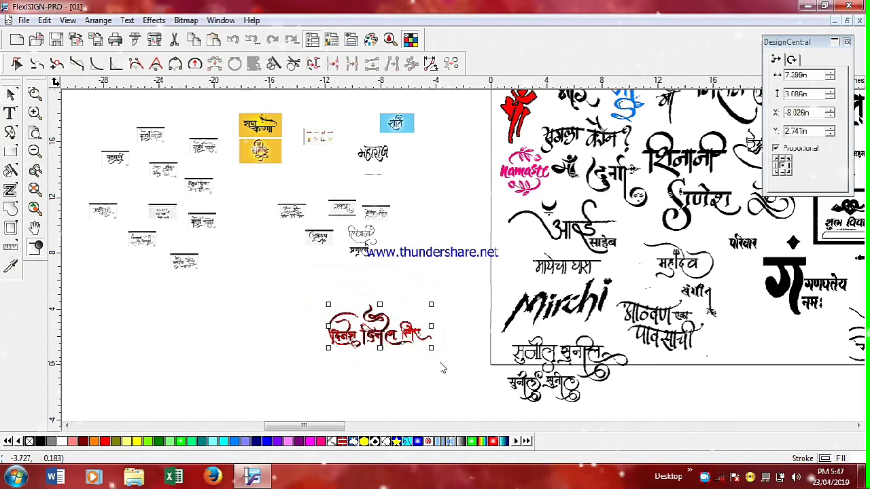
left_click_drag(392, 335, 788, 344)
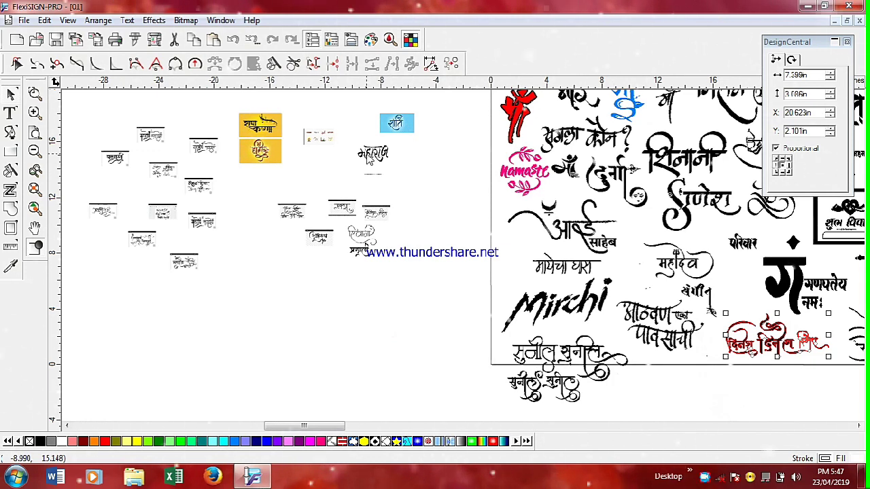
Enlarge the "महाराज" bitmap to about 7.2 in wide and move it to the empty space below the cluster.
left_click(372, 159)
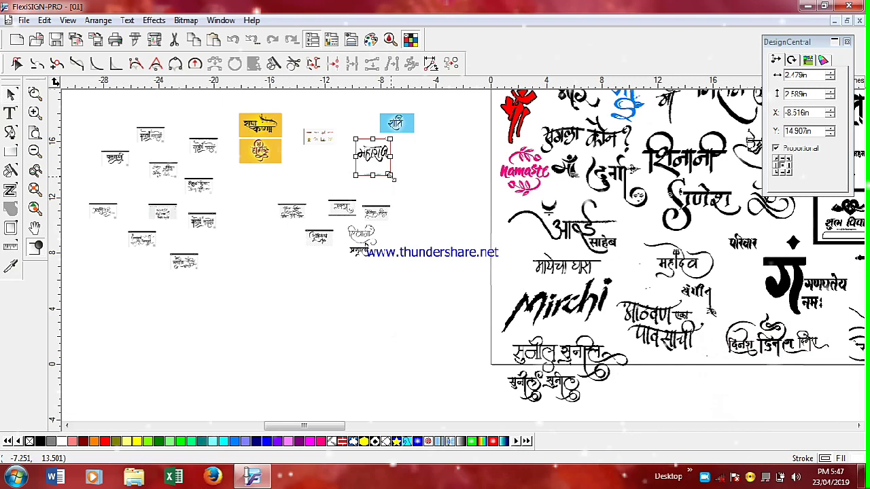
left_click_drag(392, 176, 455, 243)
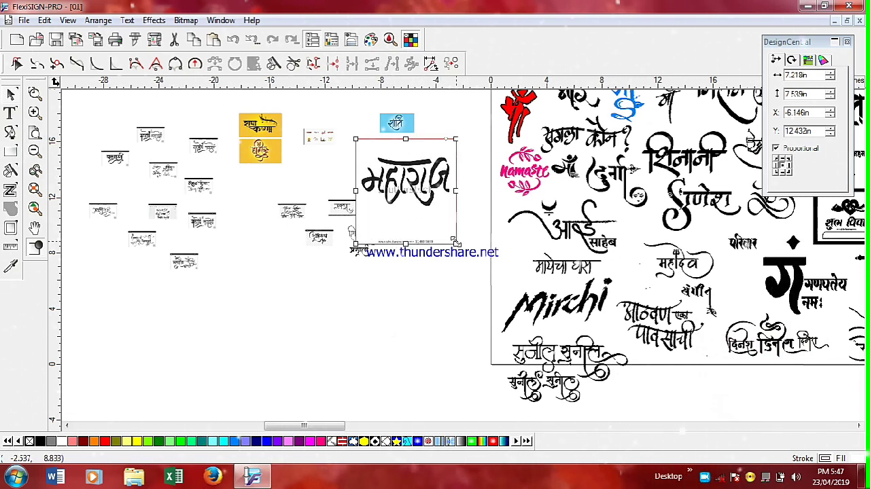
left_click_drag(405, 175, 401, 300)
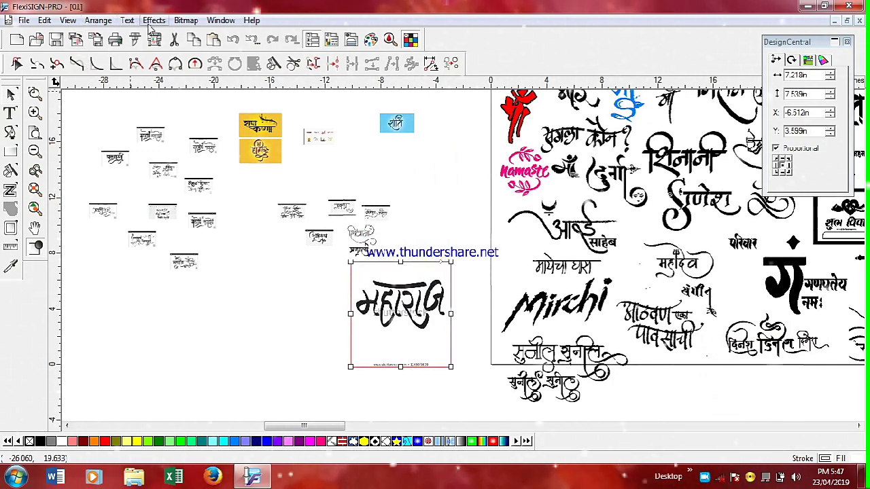
Vectorize the enlarged "महाराज" bitmap with the Bezier option.
left_click(151, 21)
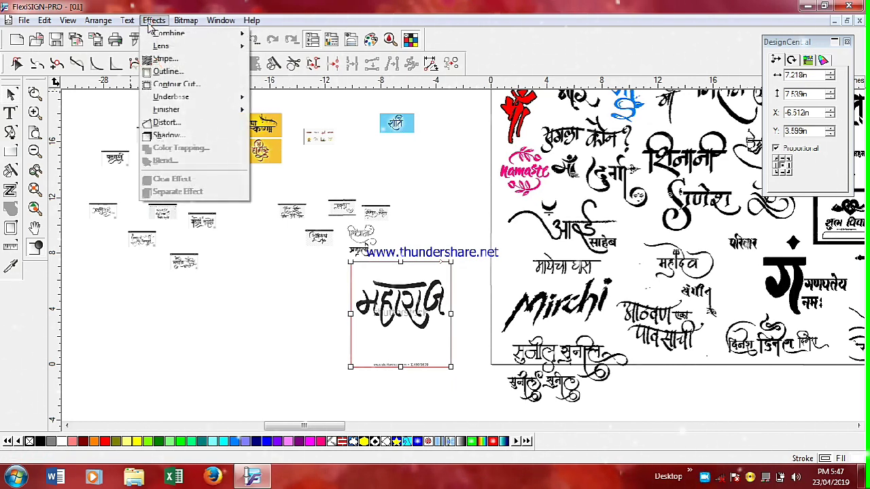
mouse_move(181, 23)
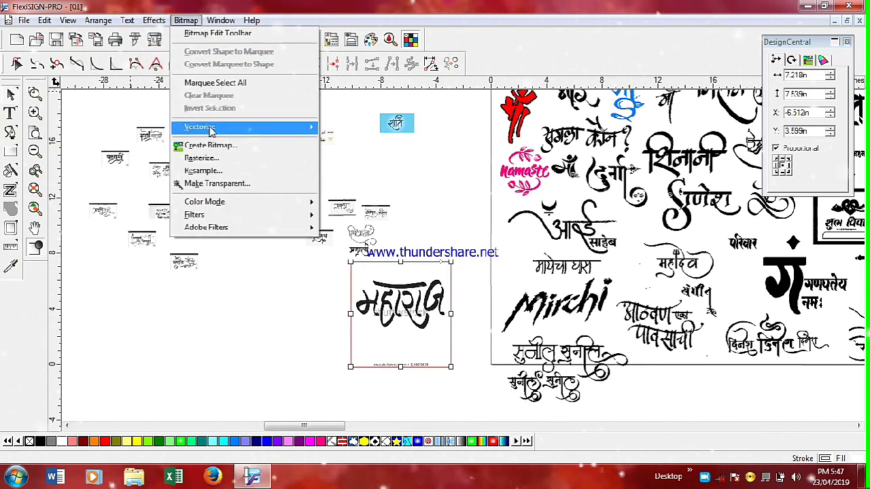
mouse_move(210, 131)
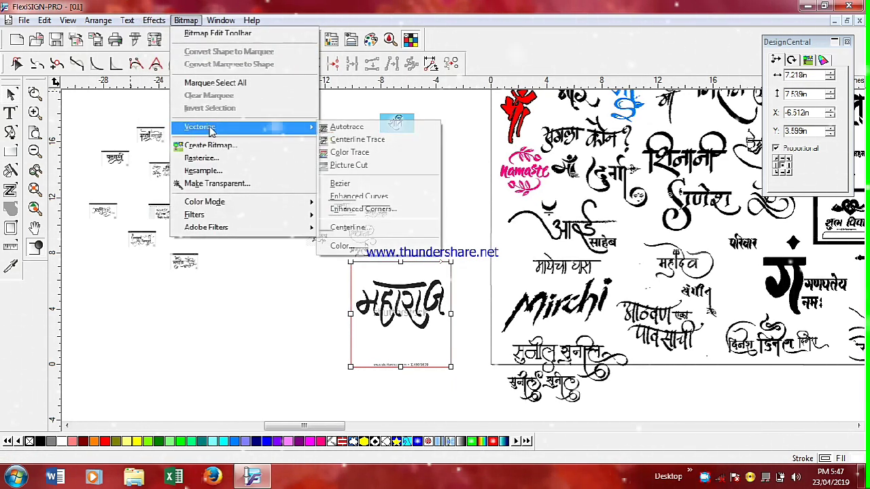
left_click(412, 184)
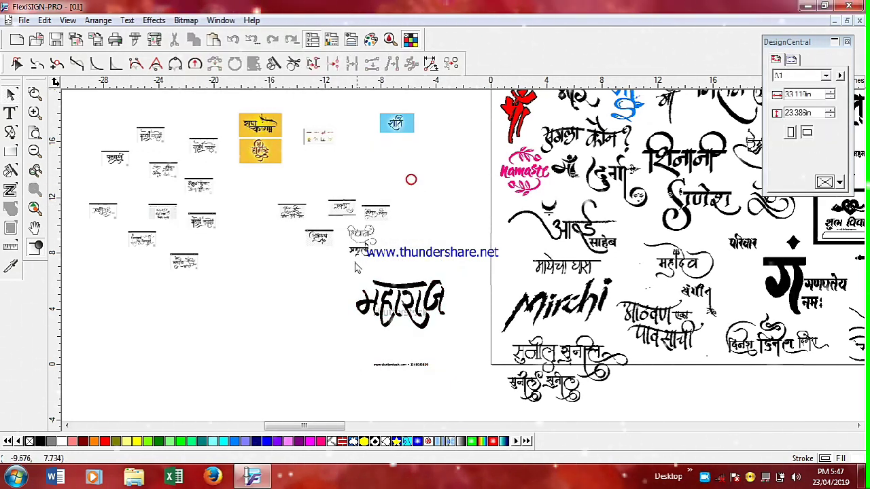
Delete the stray caption line under the traced "महाराज" lettering and move the lettering below "आठवण एका पावसाची" at the page's lower edge.
left_click(338, 338)
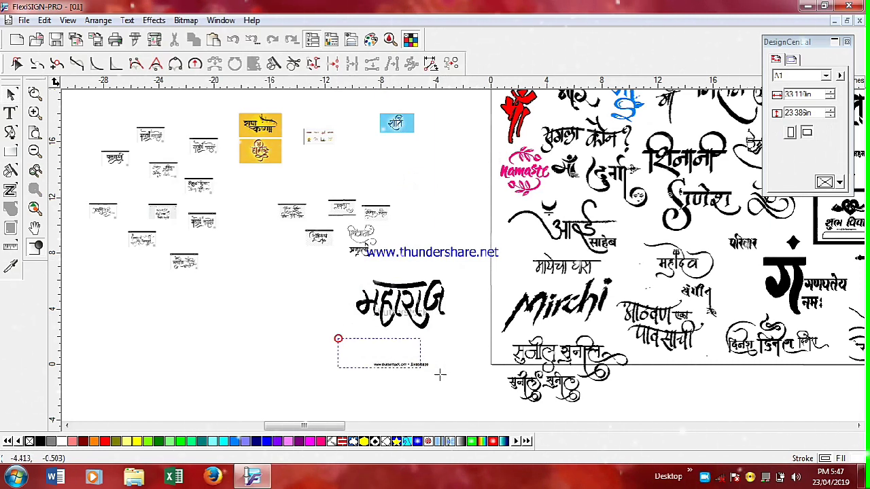
left_click_drag(450, 375, 451, 375)
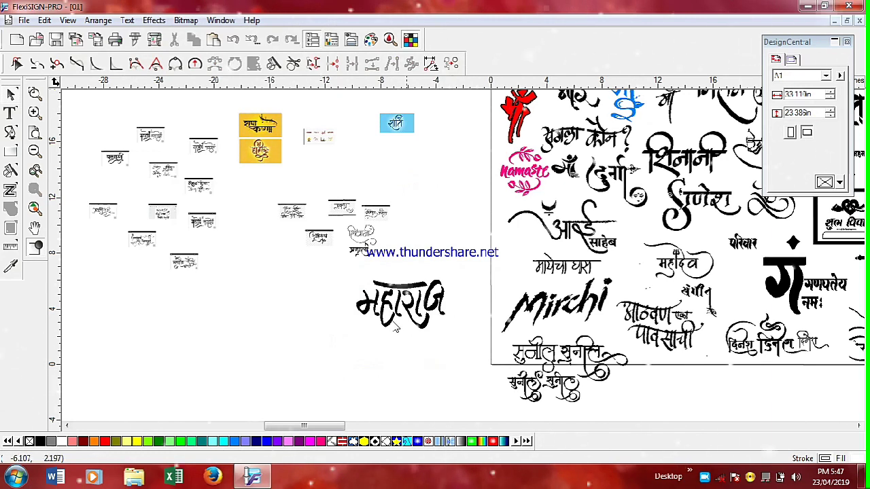
left_click_drag(346, 270, 451, 337)
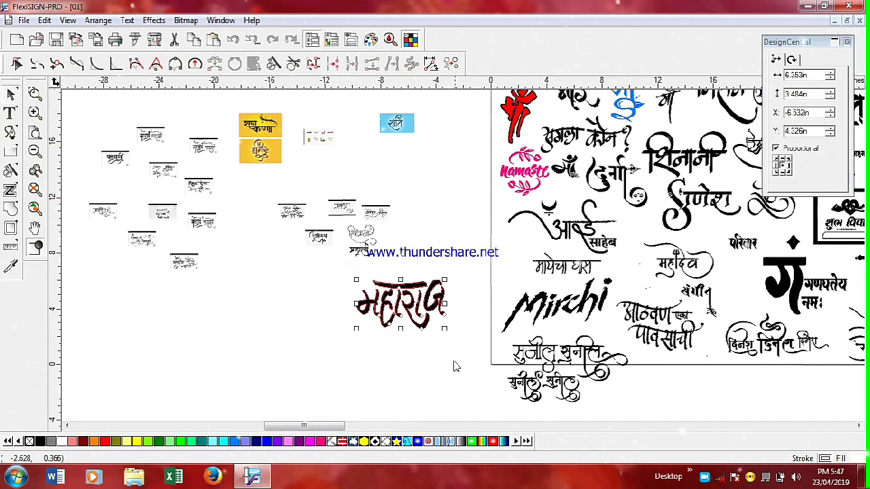
left_click_drag(401, 299, 670, 374)
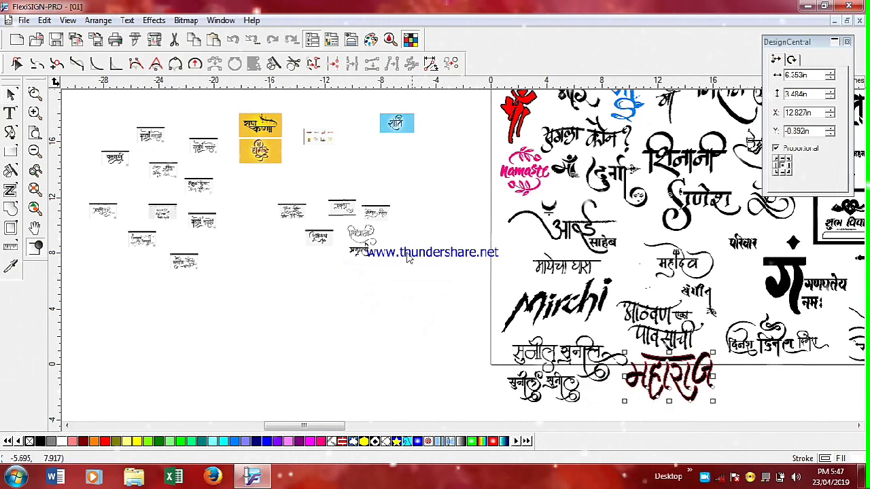
Enlarge the two-line name bitmap below the small cluster to about 7.1 in wide and move it down into the empty space.
left_click(362, 252)
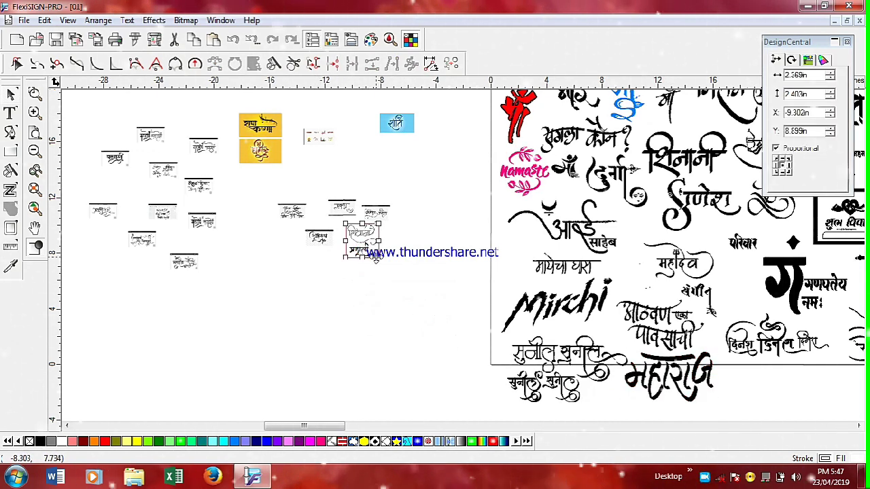
left_click_drag(377, 257, 443, 307)
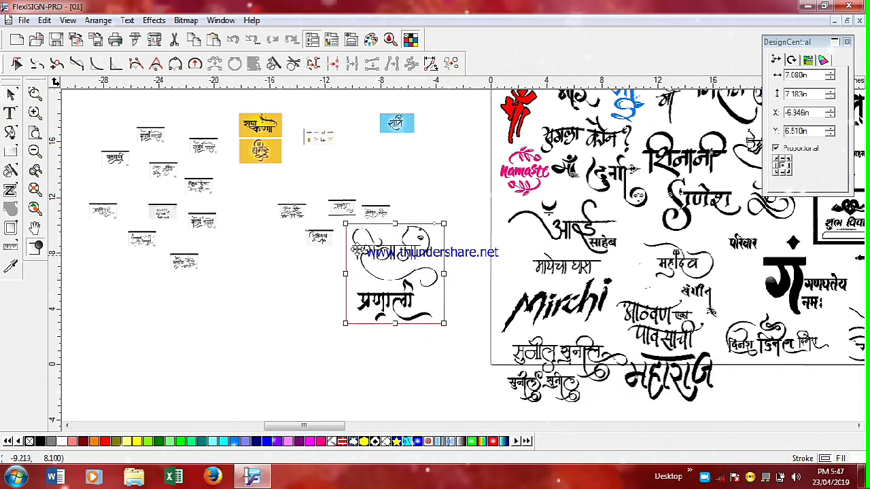
left_click_drag(385, 260, 376, 300)
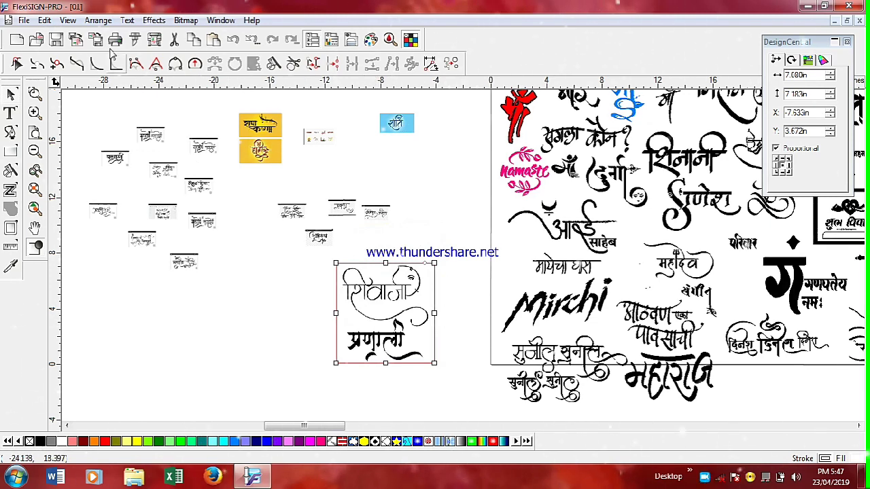
Vectorize the enlarged two-line name bitmap with the Bezier option.
left_click(154, 20)
left_click(186, 21)
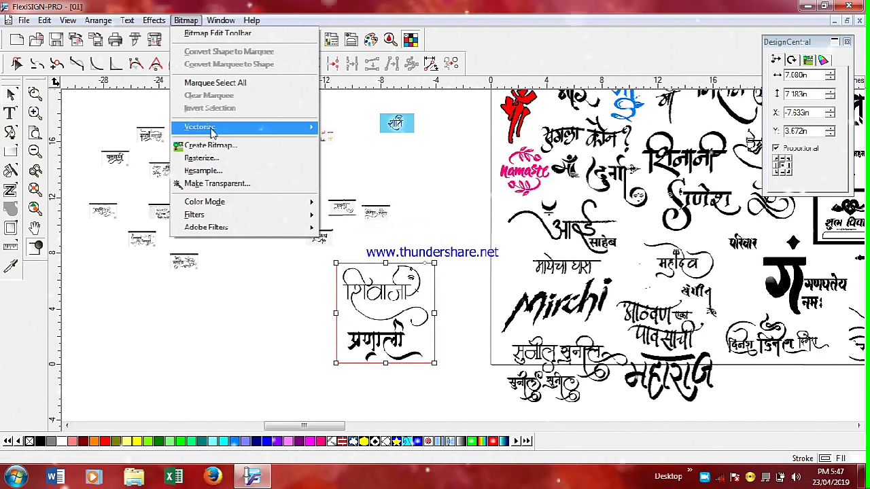
mouse_move(213, 132)
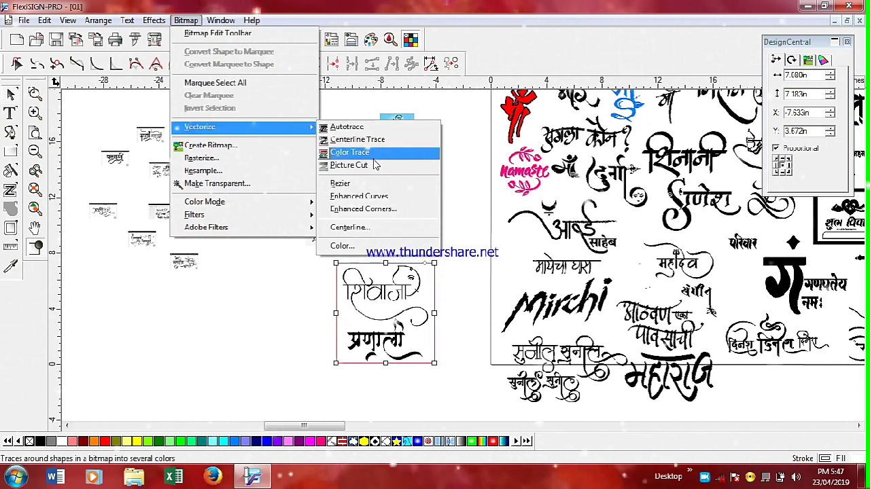
left_click(369, 184)
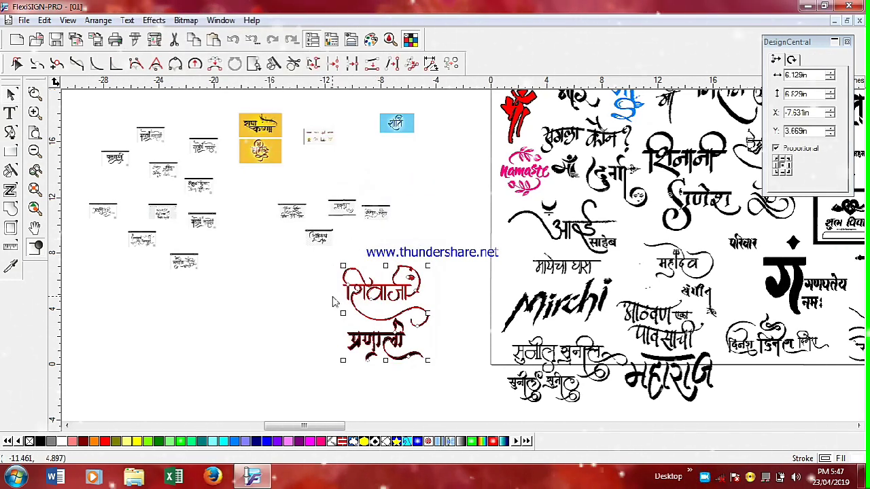
Delete the two-line source bitmap and move its traced lettering beside "महाराज", below the three-name lettering at the page's lower edge.
left_click_drag(316, 315, 346, 324)
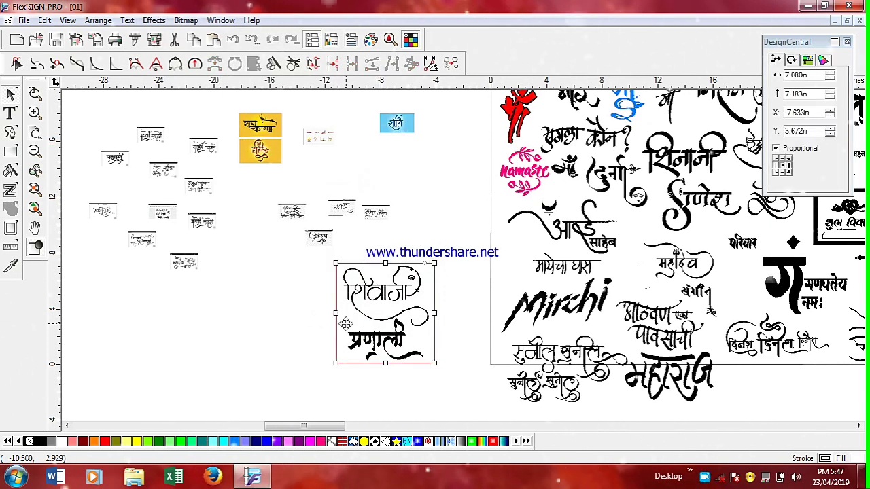
key("Delete")
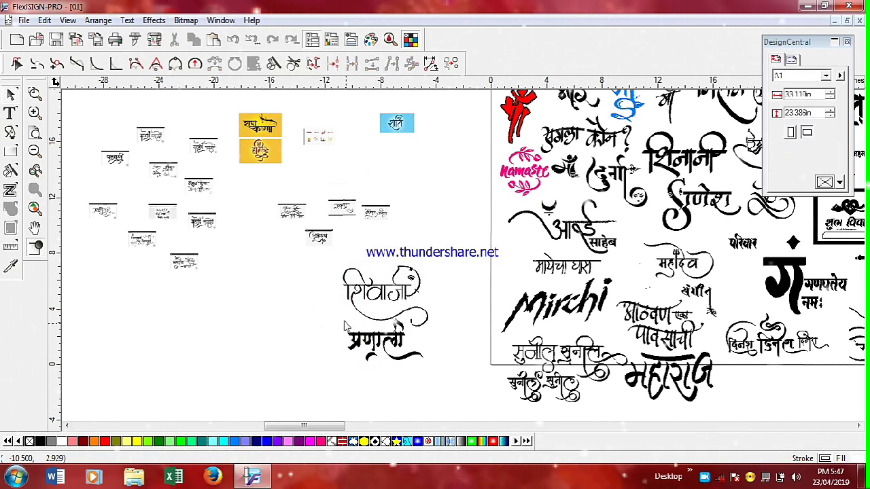
left_click_drag(332, 253, 428, 379)
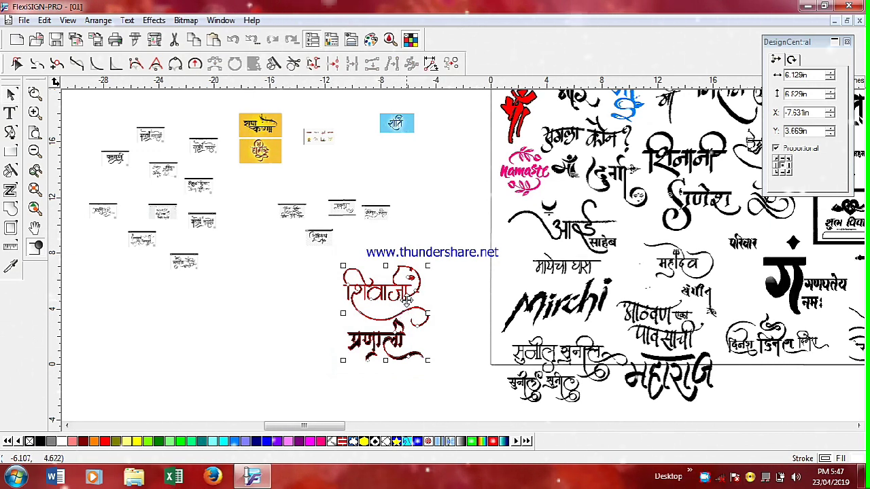
mouse_move(405, 292)
left_mouse_down()
mouse_move(601, 354)
mouse_move(619, 375)
mouse_move(778, 386)
left_mouse_up()
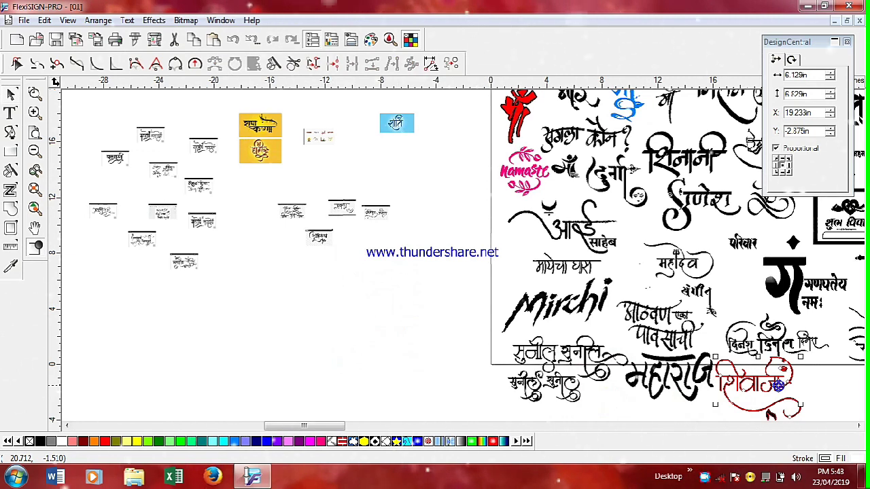
left_click(780, 385)
left_click_drag(786, 386, 785, 391)
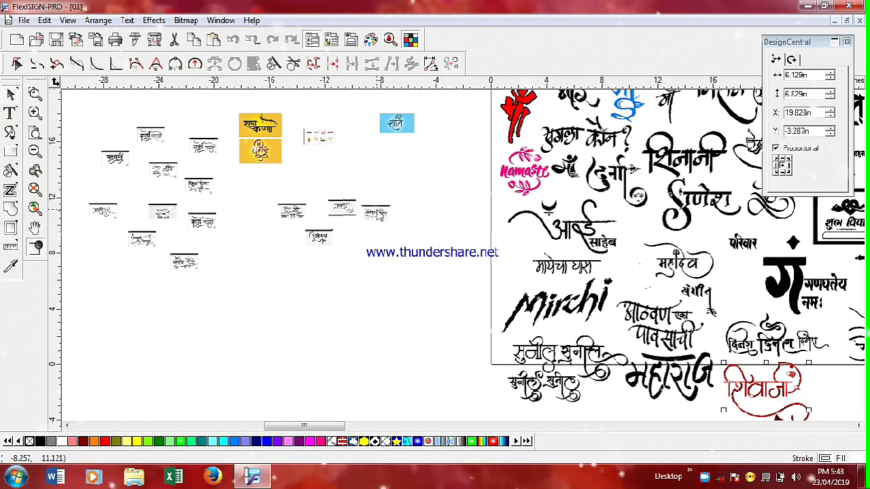
Enlarge the rightmost small screenshot bitmap to about 9.5 in wide in the empty space below and vectorize it with the Bezier option.
left_click(376, 210)
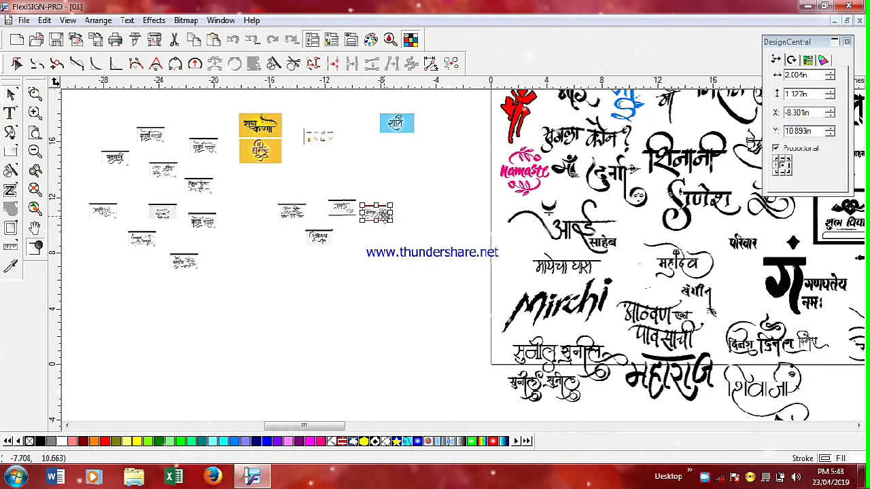
left_click_drag(392, 221, 437, 328)
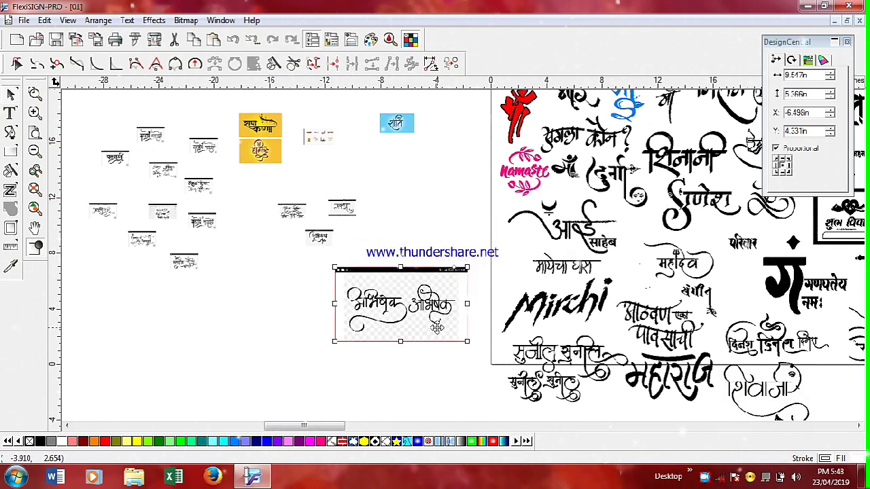
left_click(153, 21)
mouse_move(184, 25)
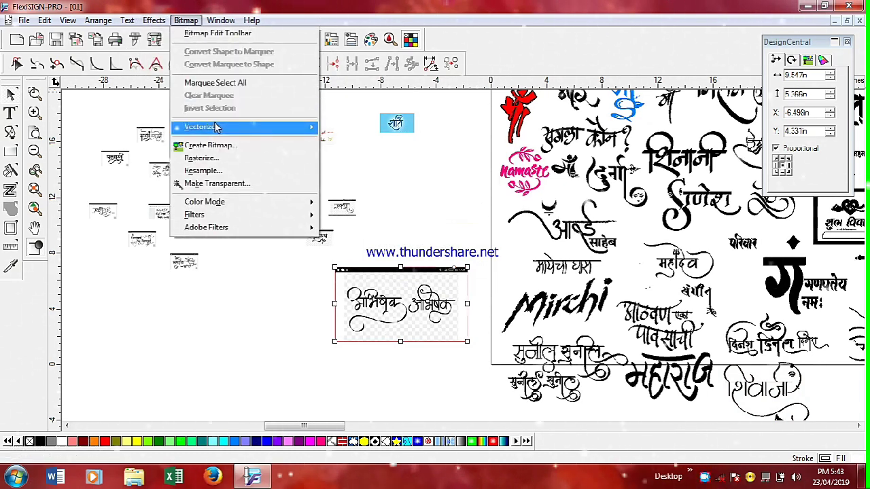
mouse_move(212, 127)
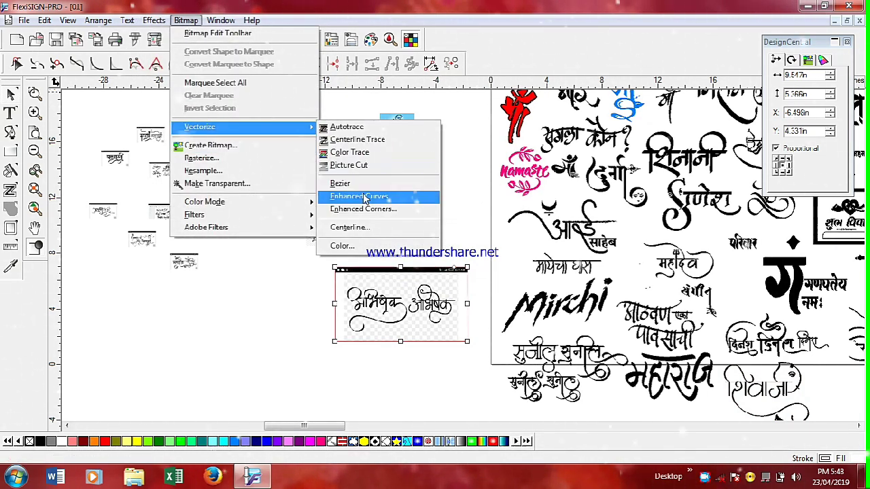
left_click(359, 184)
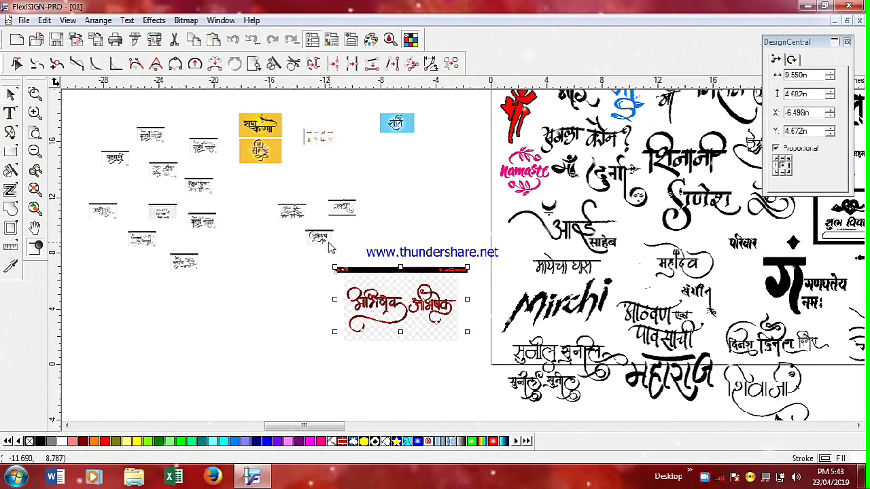
Move the neighbouring small bitmap aside to the left, and delete the two-name source screenshot together with its traced header bar.
left_click_drag(320, 237, 451, 285)
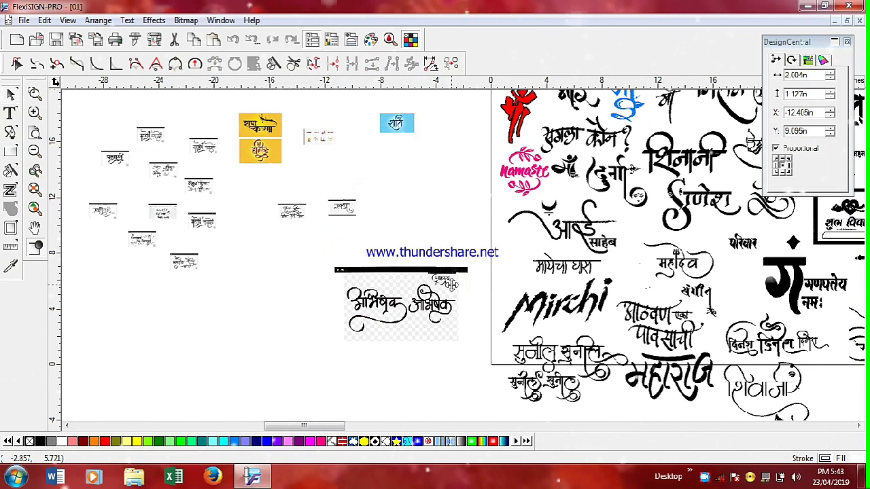
left_click_drag(292, 236, 258, 231)
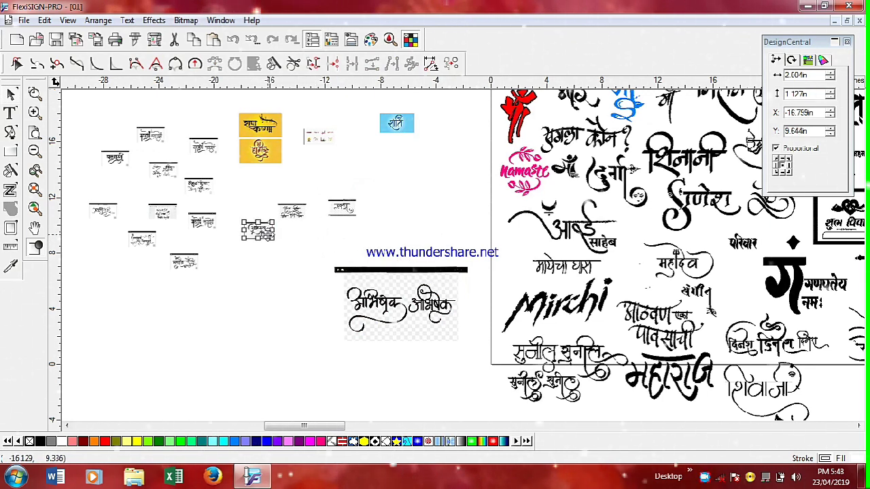
left_click_drag(325, 246, 498, 286)
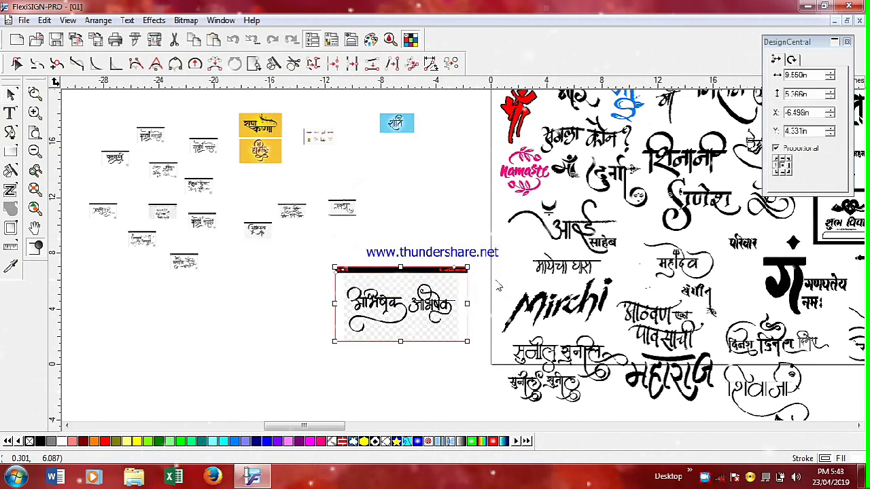
key("Delete")
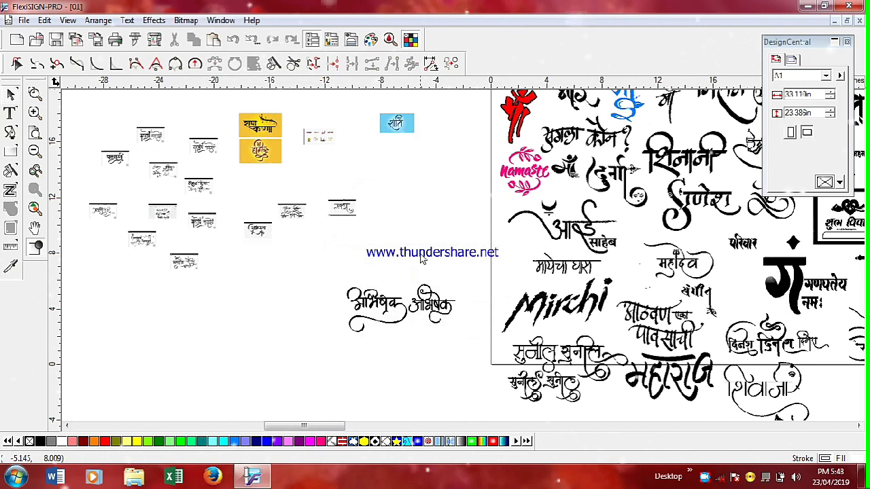
Move the traced two-name lettering to the upper-right corner of the page, above the red lettering.
key("minus")
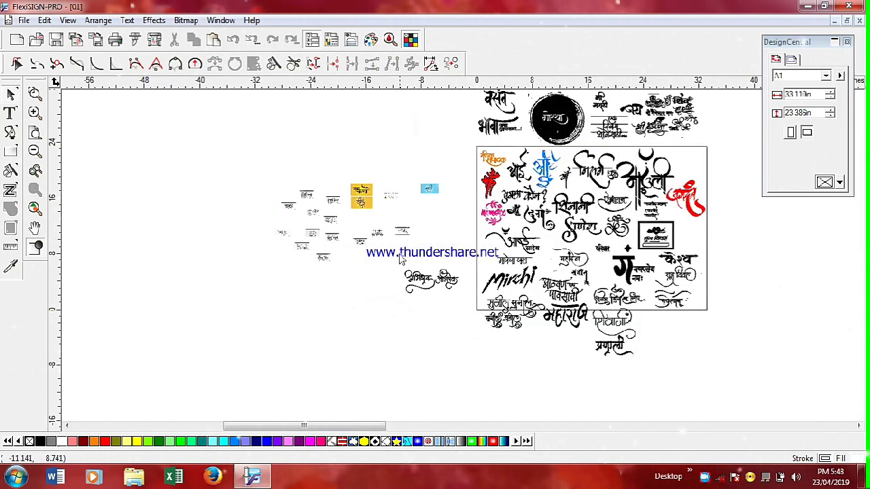
left_click_drag(433, 292, 476, 307)
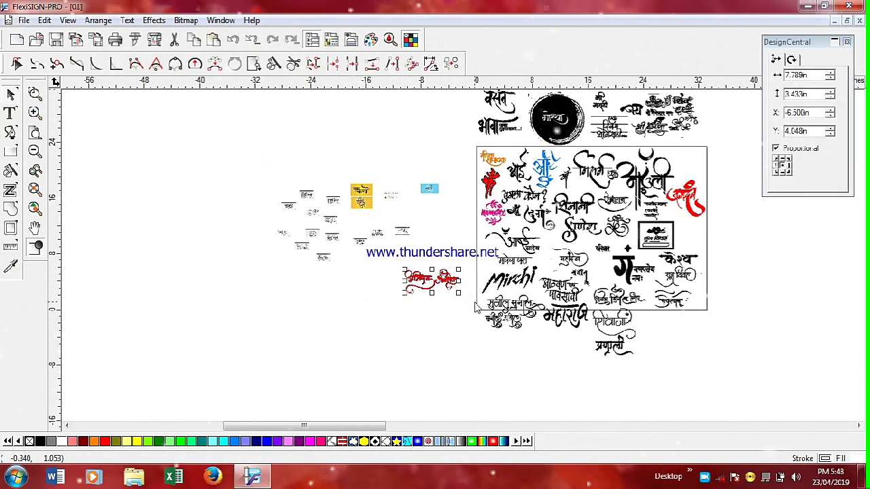
key("Delete")
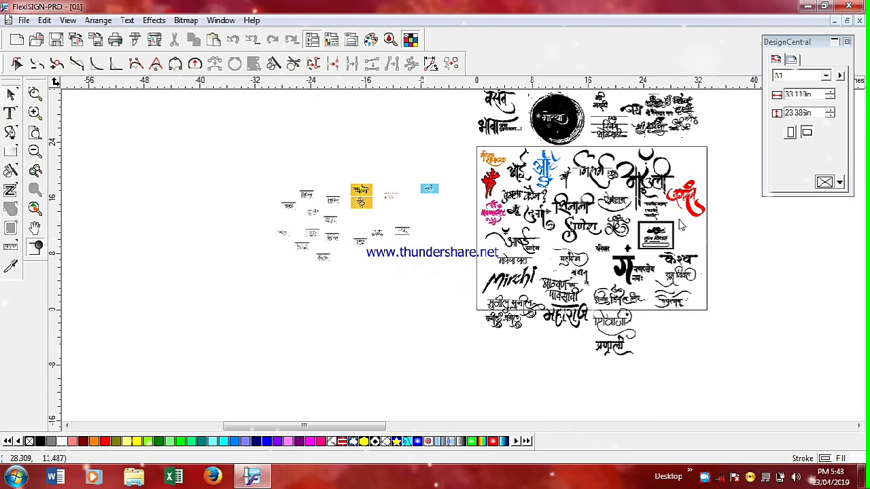
left_click_drag(691, 154, 676, 148)
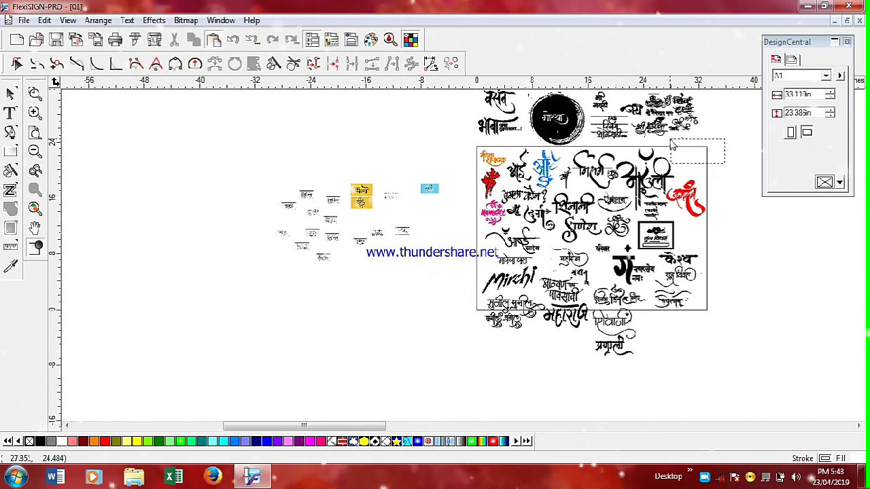
left_click_drag(670, 142, 670, 142)
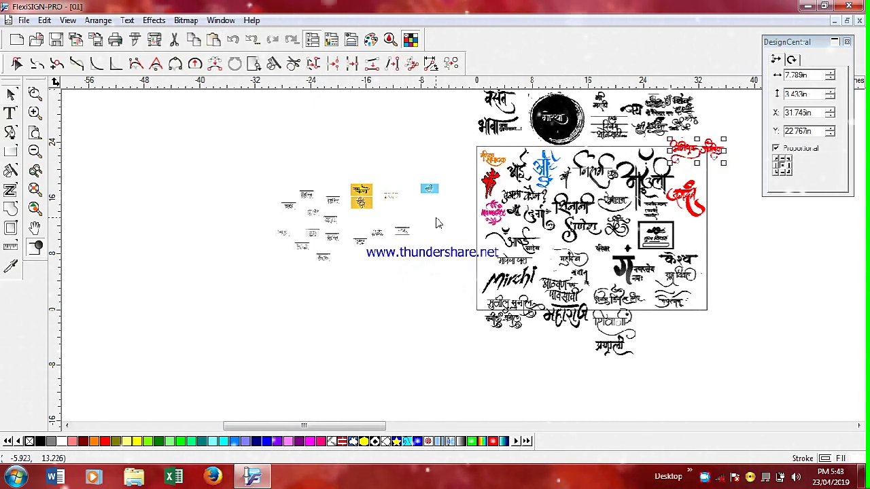
Enlarge the next rightmost small screenshot bitmap to about 12.8 in wide below the cluster and vectorize it with the Bezier option.
left_click(401, 235)
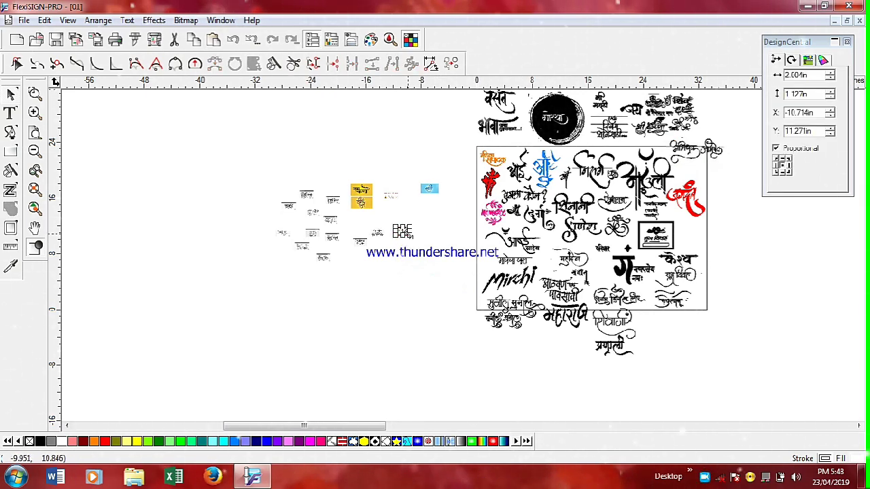
left_click_drag(409, 235, 396, 311)
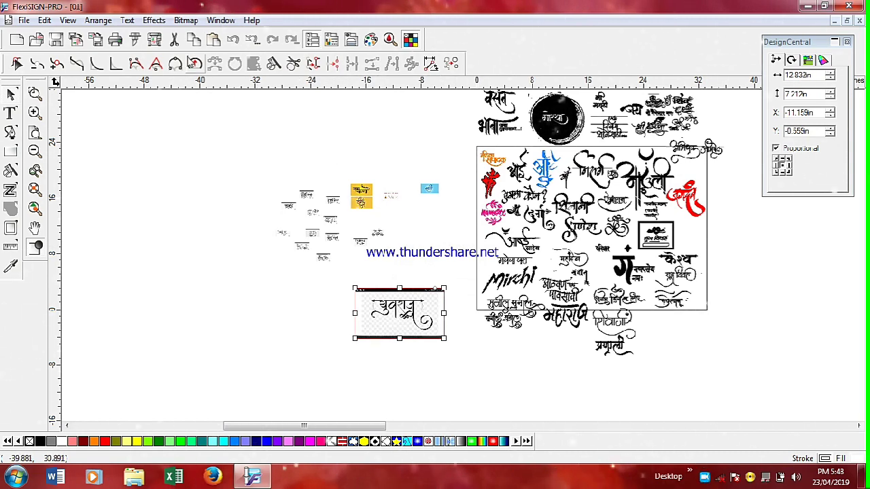
left_click(154, 21)
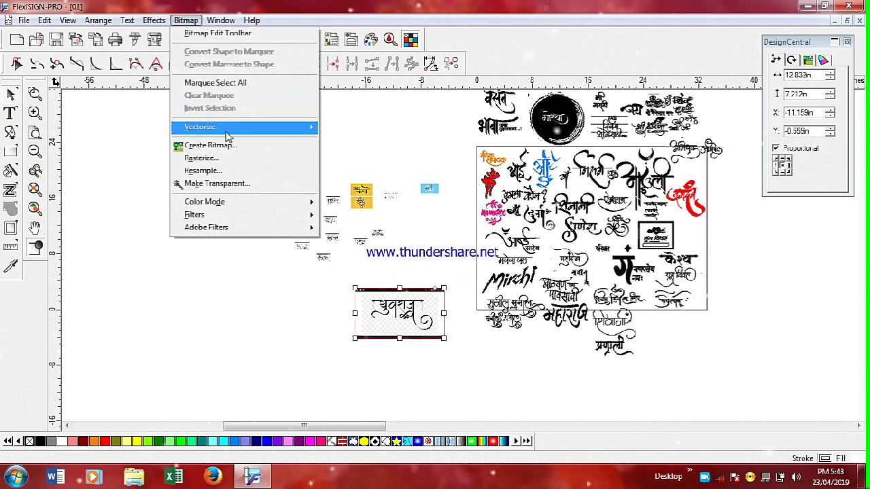
mouse_move(228, 136)
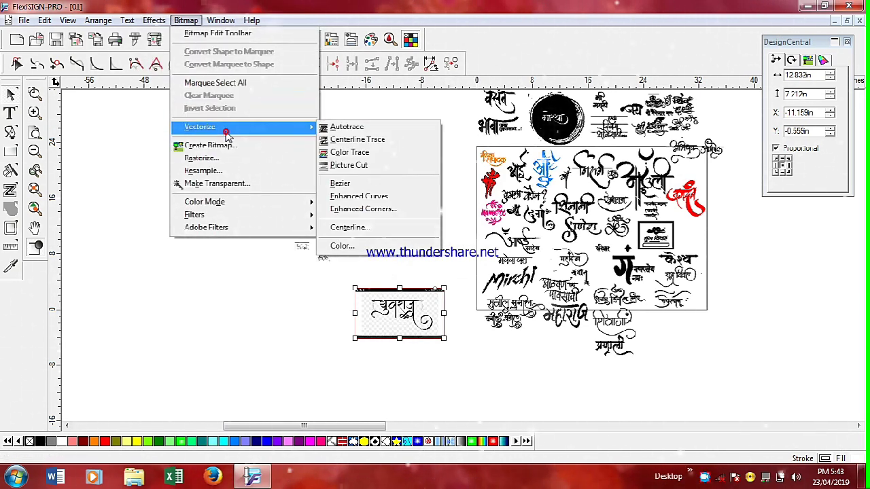
left_click(340, 184)
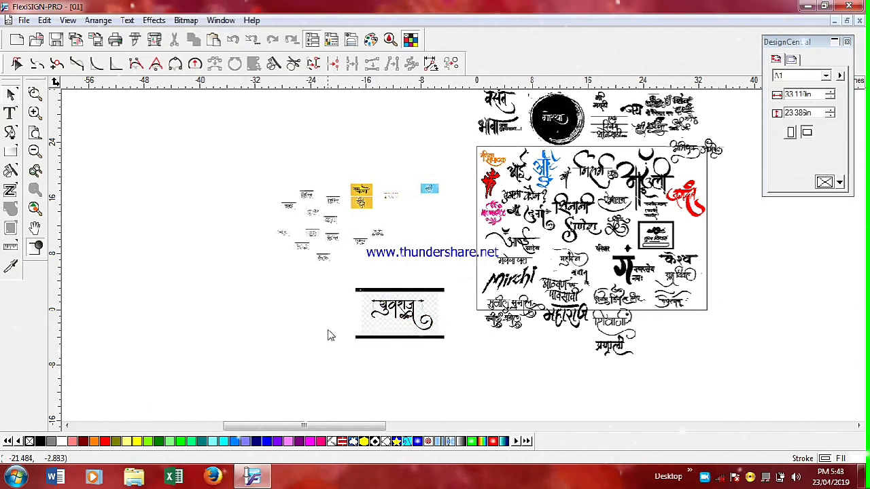
Delete the source screenshot and the traced bars around the lettering, and move the lettering just below the page's lower-right corner.
left_click_drag(376, 348, 385, 352)
left_click(385, 355)
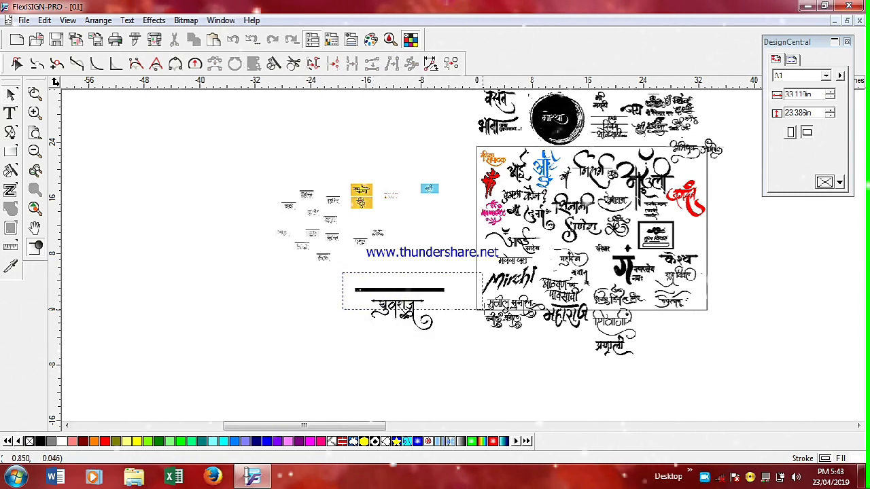
left_click_drag(483, 291, 474, 296)
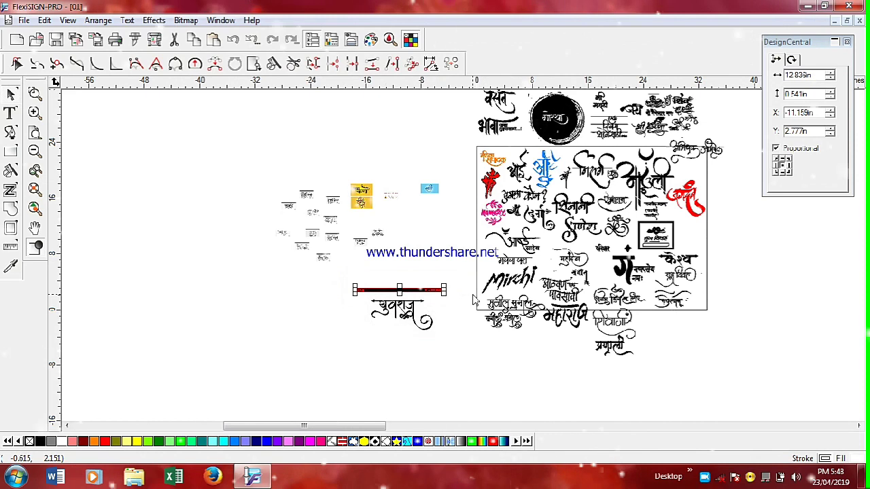
key("Delete")
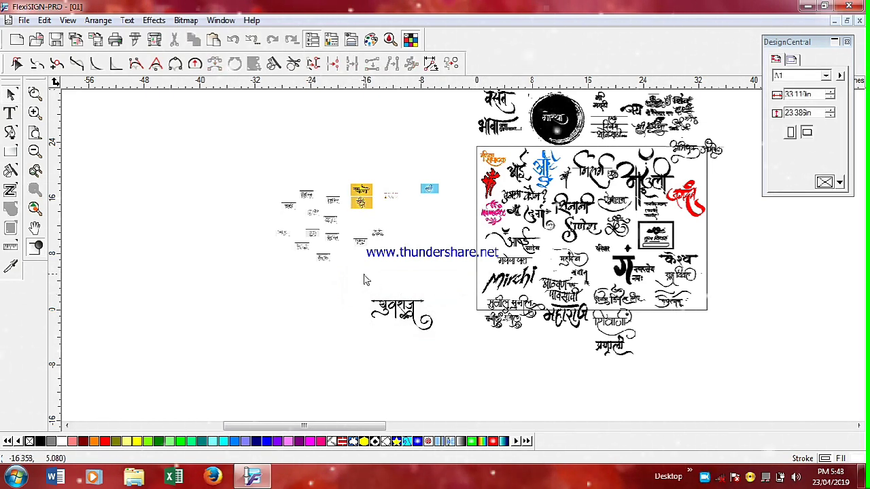
left_click_drag(356, 285, 460, 368)
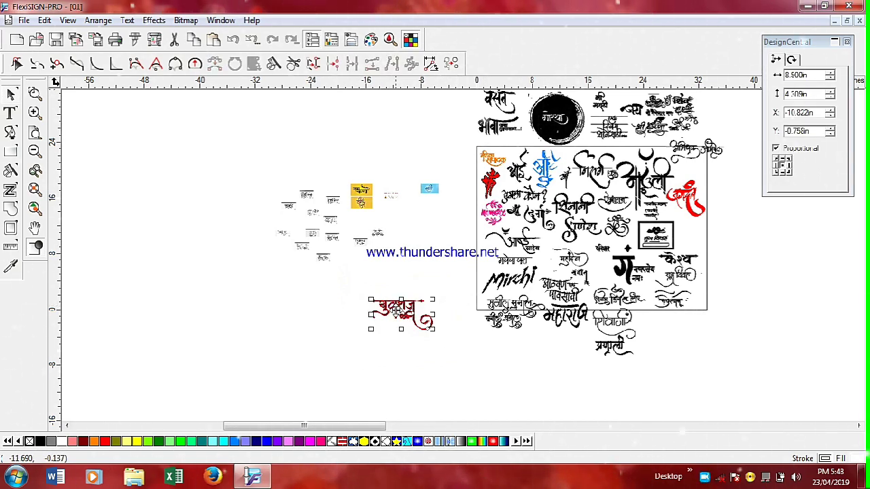
left_click_drag(394, 309, 657, 319)
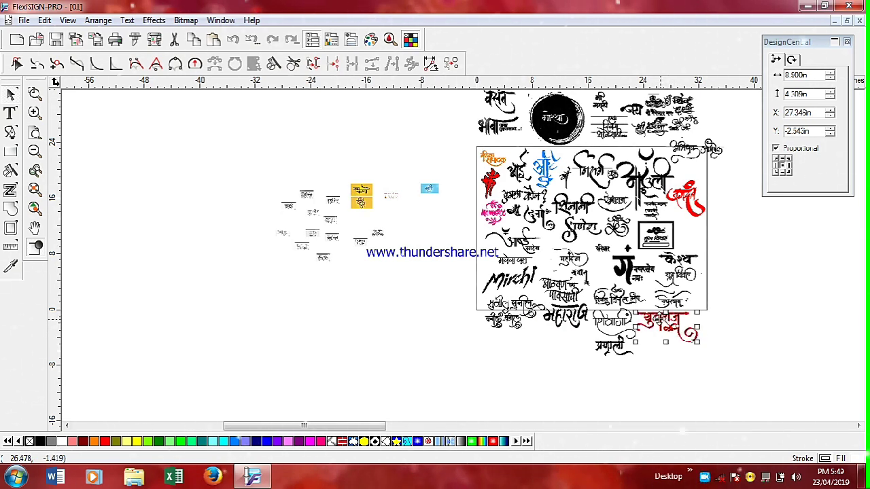
Enlarge the rightmost small screenshot bitmap in the lower cluster to about 17.1 in wide, place it in the empty space below, and vectorize it with Bezier.
left_click(378, 235)
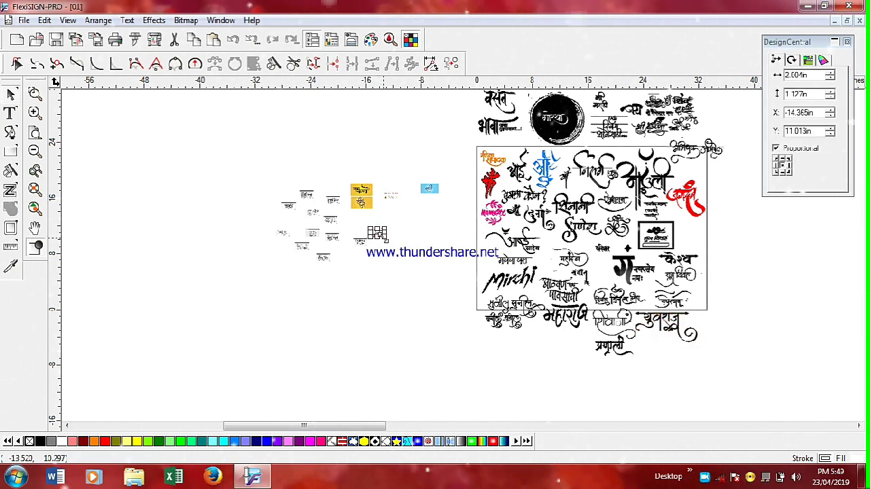
left_click_drag(386, 241, 446, 296)
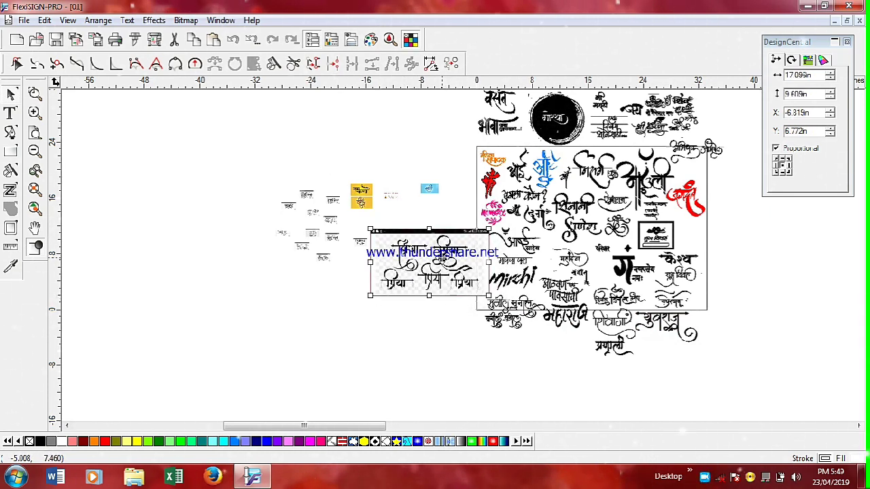
left_click_drag(441, 258, 384, 319)
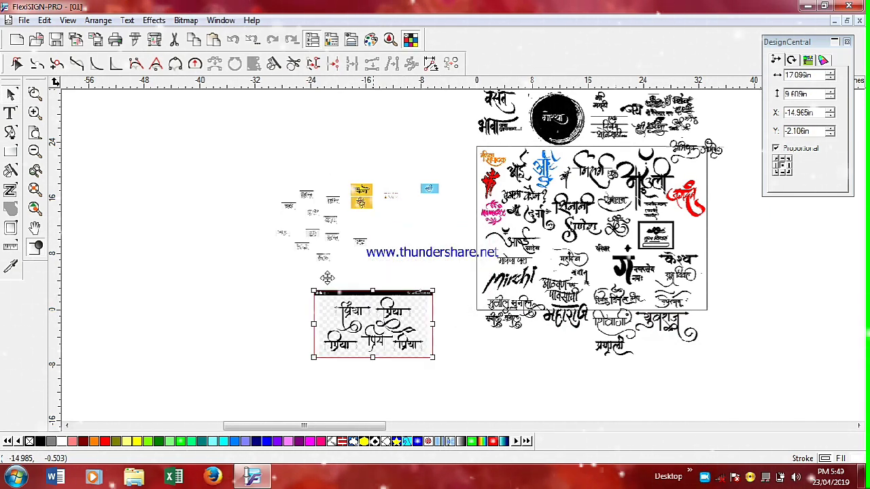
left_click(148, 22)
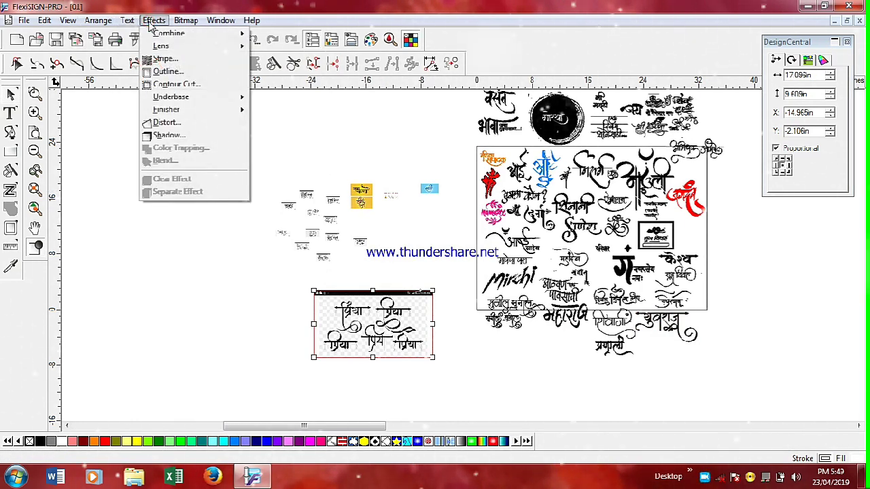
mouse_move(184, 24)
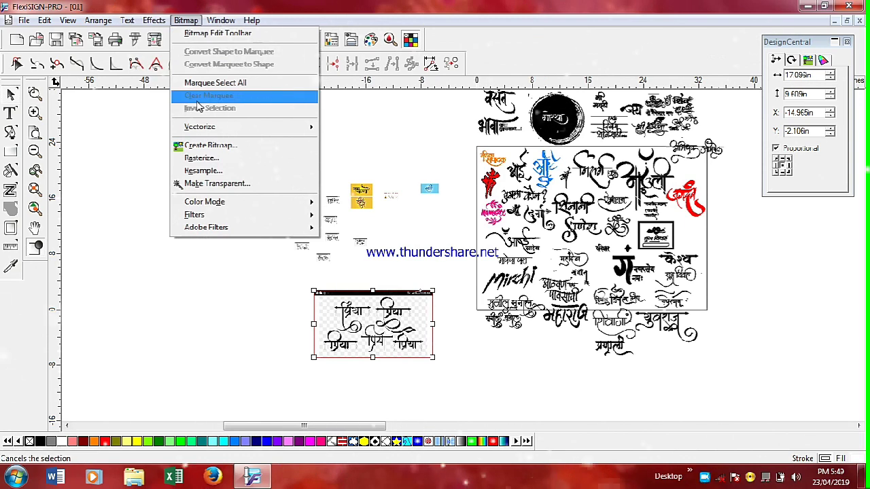
mouse_move(216, 129)
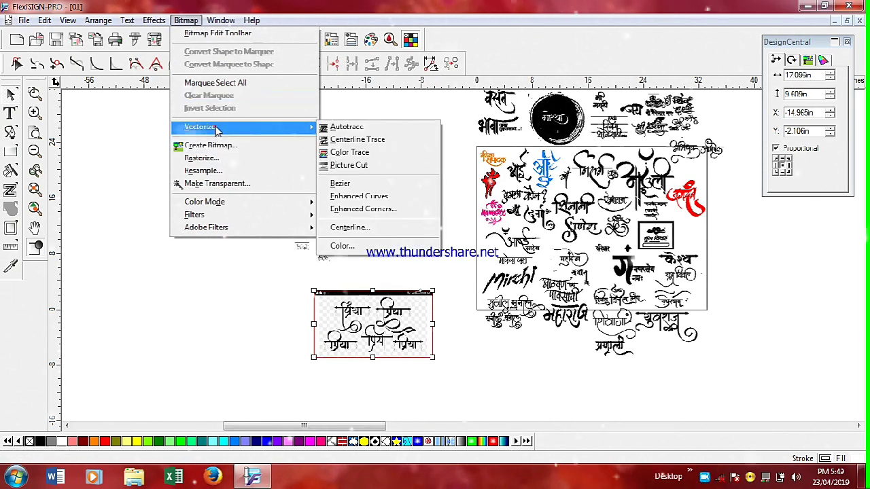
left_click(390, 186)
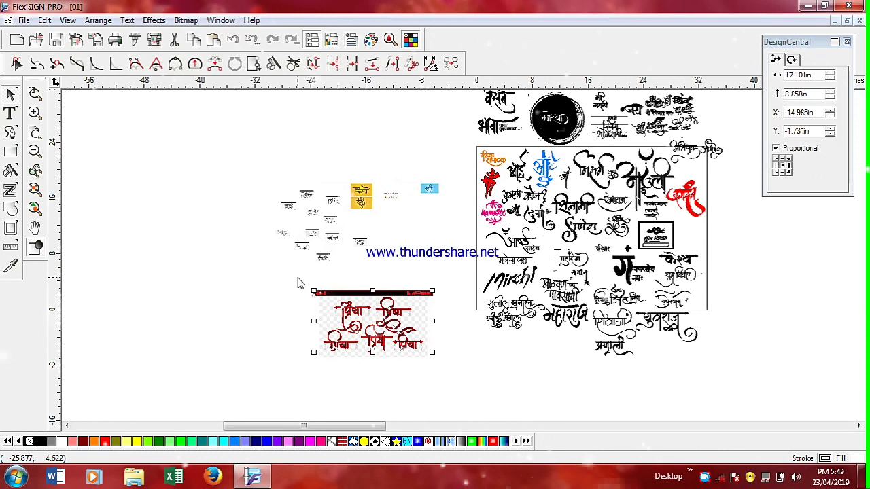
Delete the source screenshot with its traced header bar, and move the five-word lettering outside the page's right edge, beside the red lettering.
left_click_drag(297, 278, 452, 294)
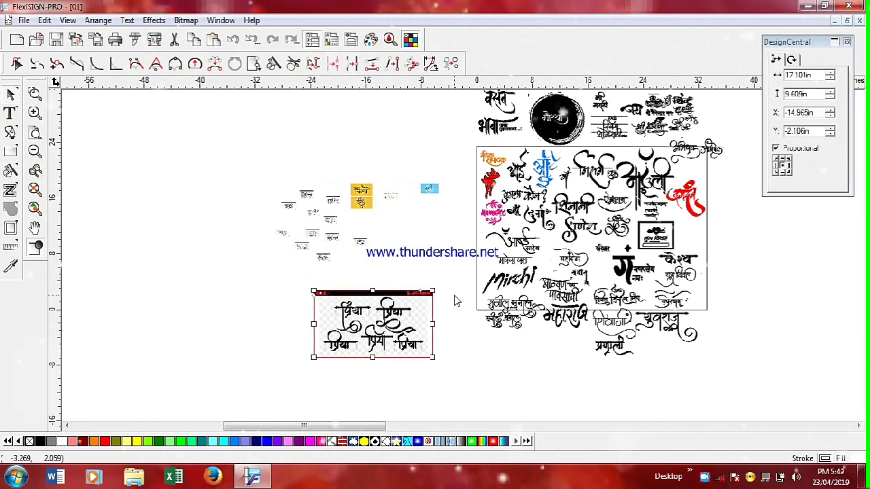
key("Delete")
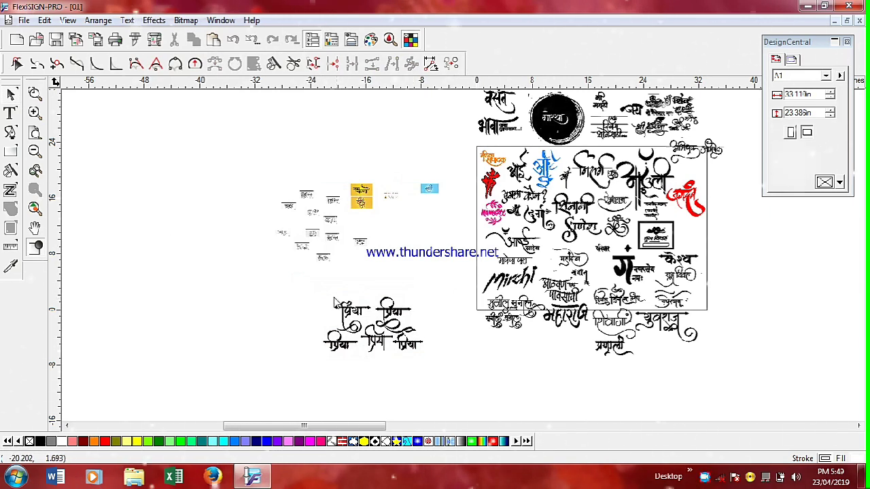
left_click_drag(430, 371, 439, 369)
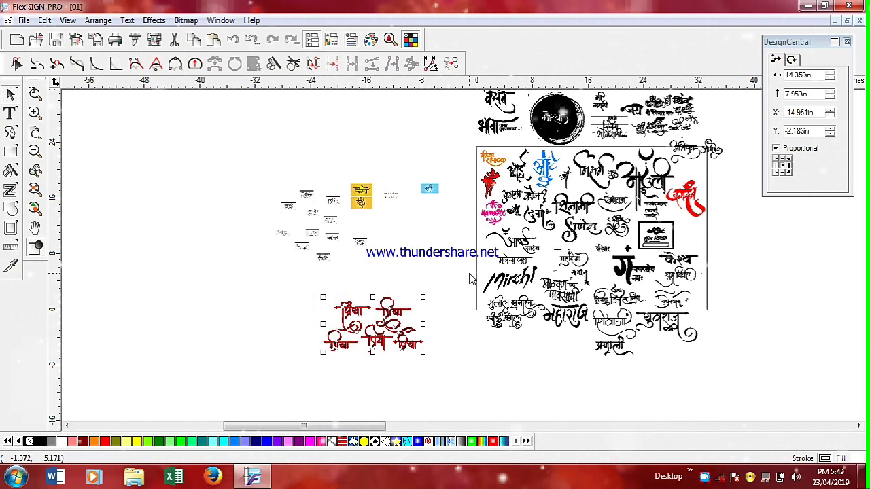
left_click_drag(386, 311, 759, 171)
left_click(768, 174)
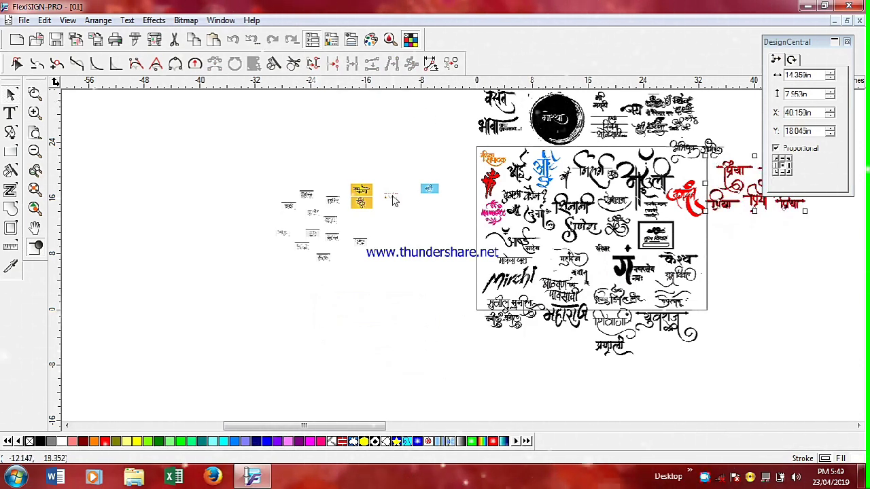
Enlarge the next small screenshot bitmap to about 20.7 in wide, place it in the empty space below the cluster, and vectorize it with Bezier.
left_click(364, 245)
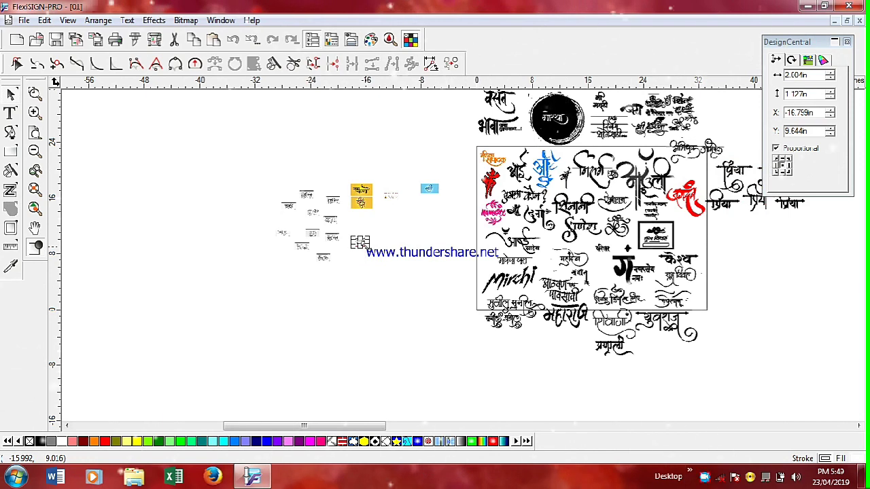
left_click_drag(370, 249, 446, 319)
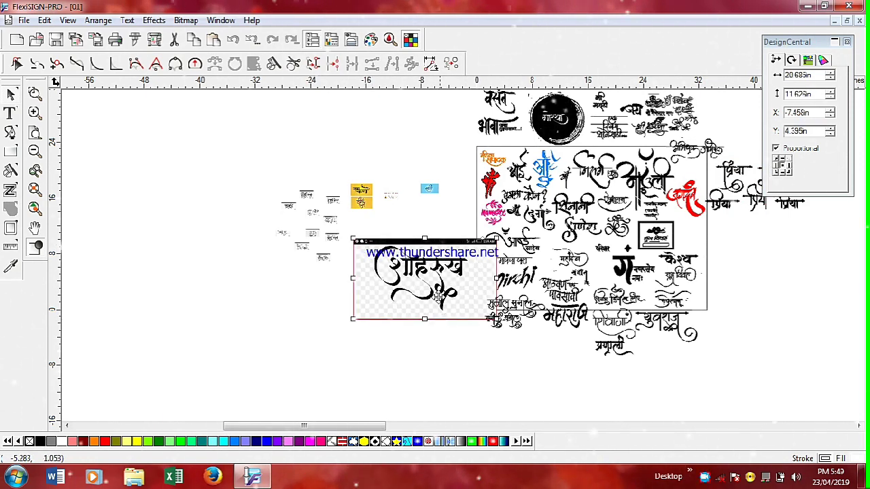
left_click_drag(433, 280, 377, 347)
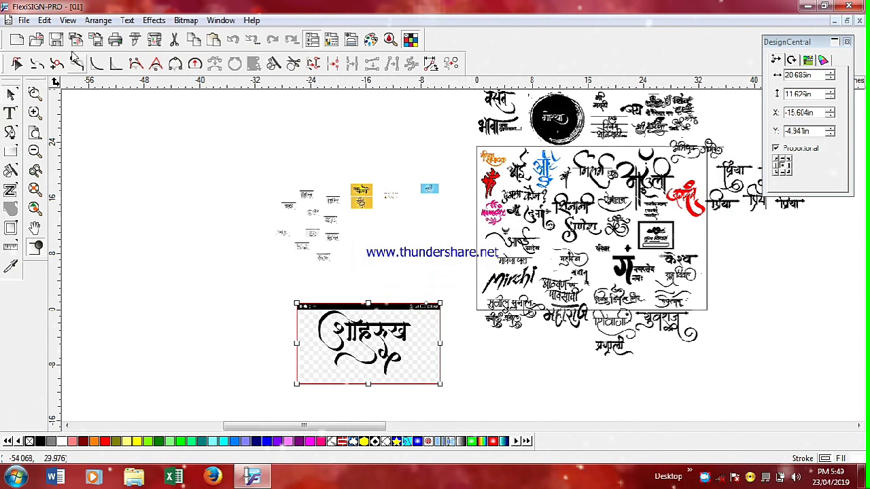
left_click(152, 20)
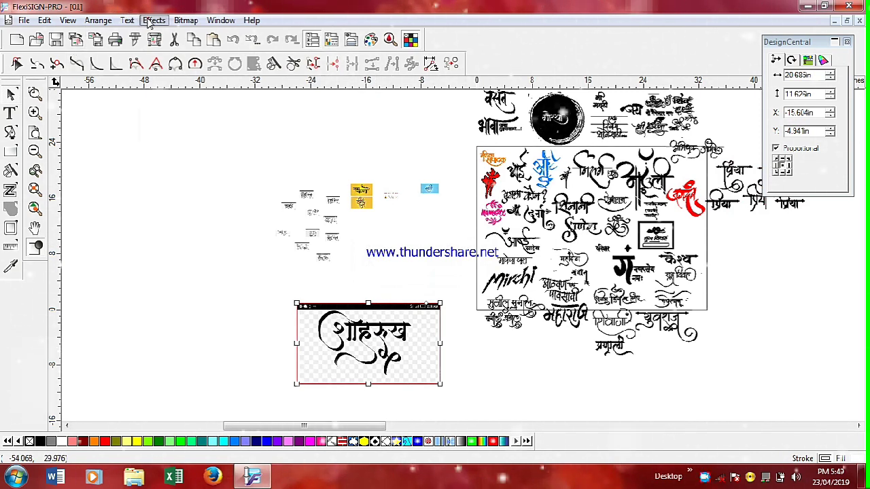
left_click(152, 20)
left_click(181, 21)
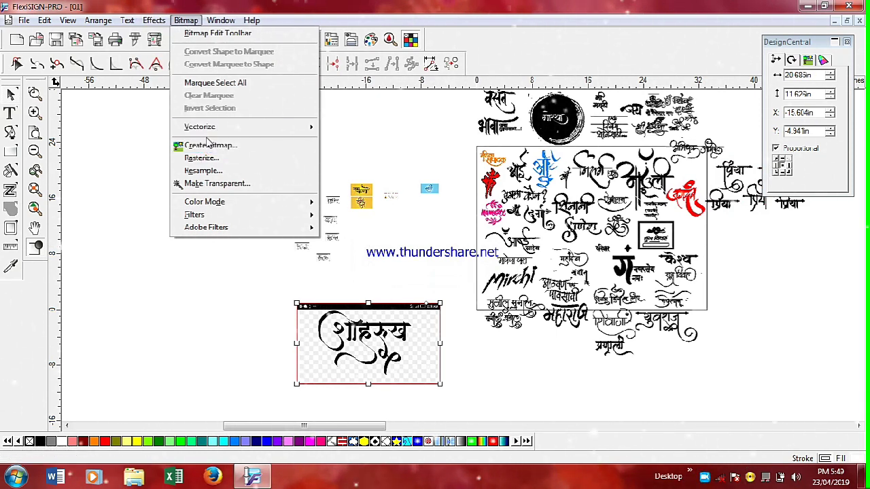
mouse_move(213, 137)
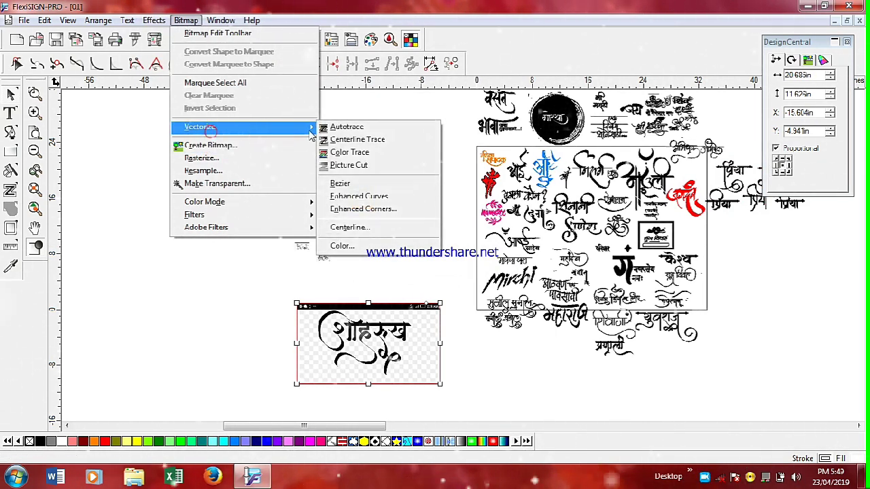
left_click(365, 184)
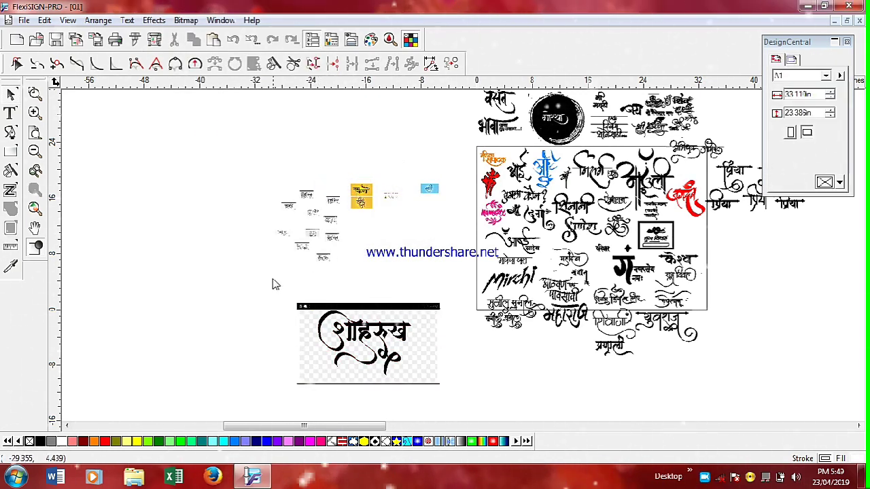
Delete the source screenshot together with its traced header bar and the thin traced line under the lettering.
left_click_drag(266, 282, 460, 308)
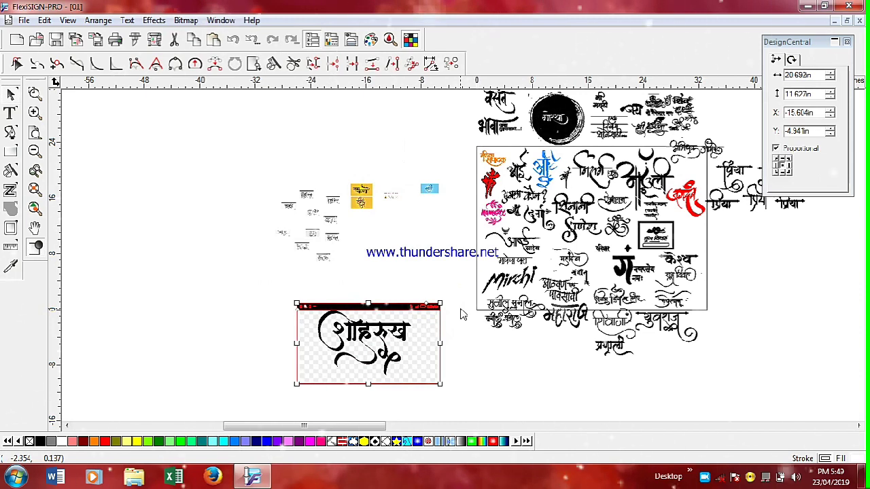
left_click(460, 314)
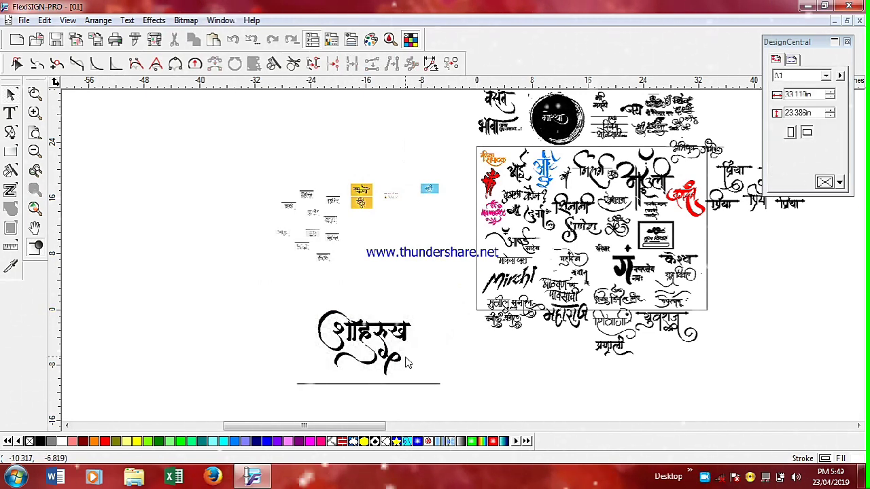
left_click_drag(288, 381, 436, 435)
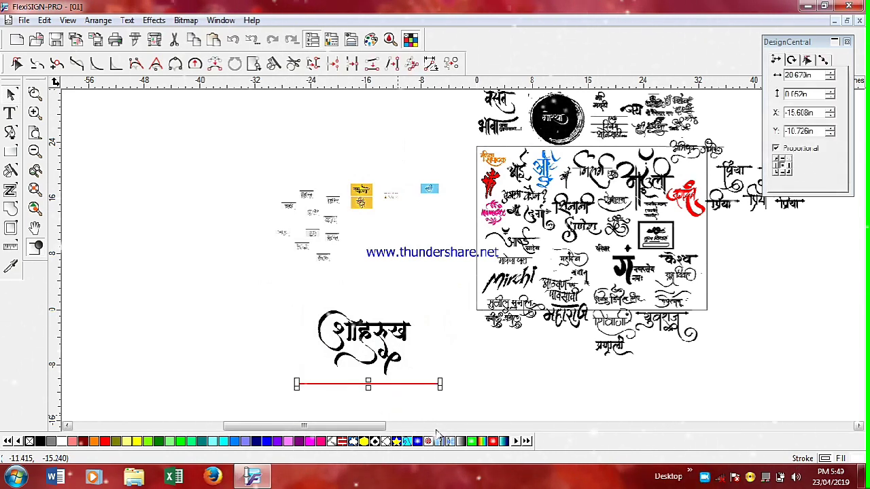
key("Delete")
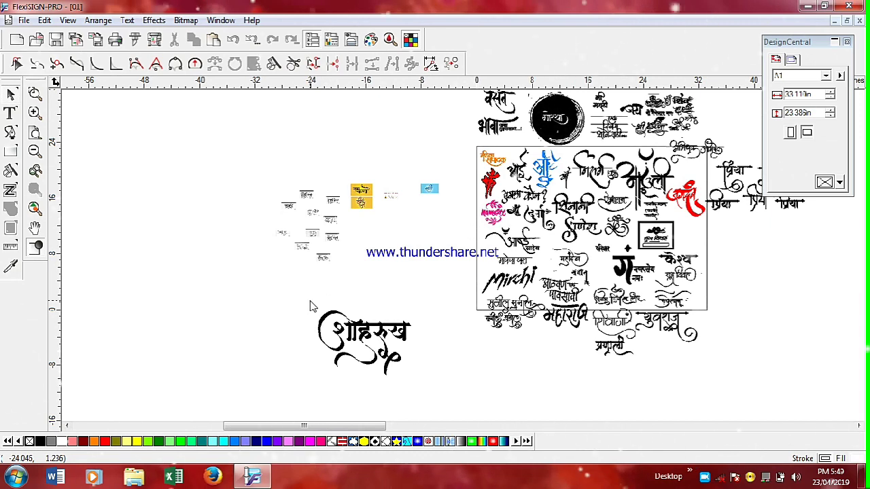
Cut the traced one-name lettering and paste it outside the page's right edge, below the five-word lettering.
left_click_drag(310, 301, 408, 404)
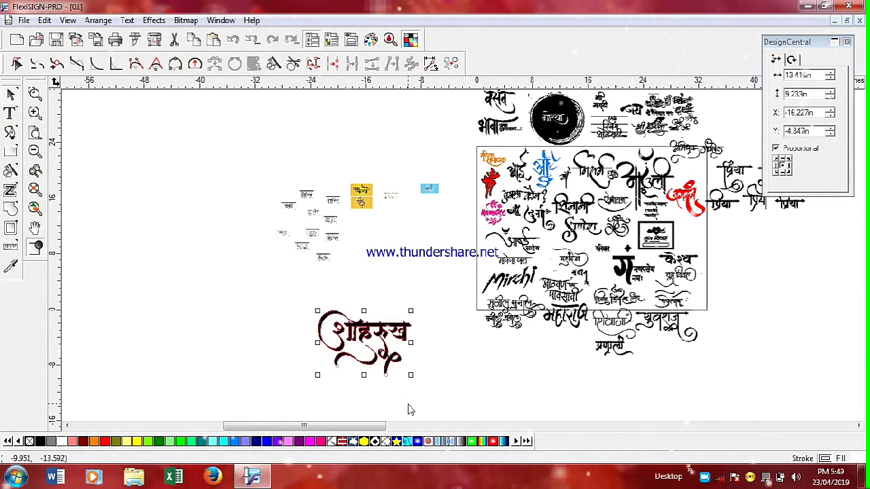
key("Delete")
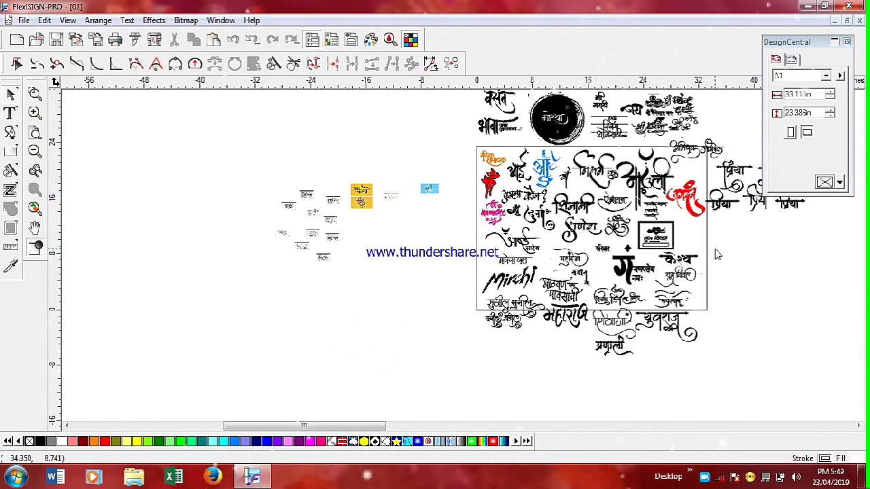
key("ctrl+v")
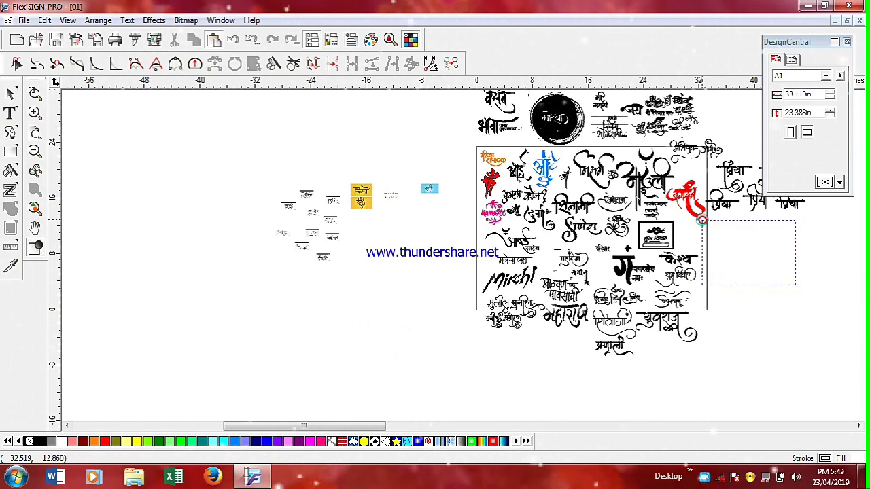
left_click(702, 219)
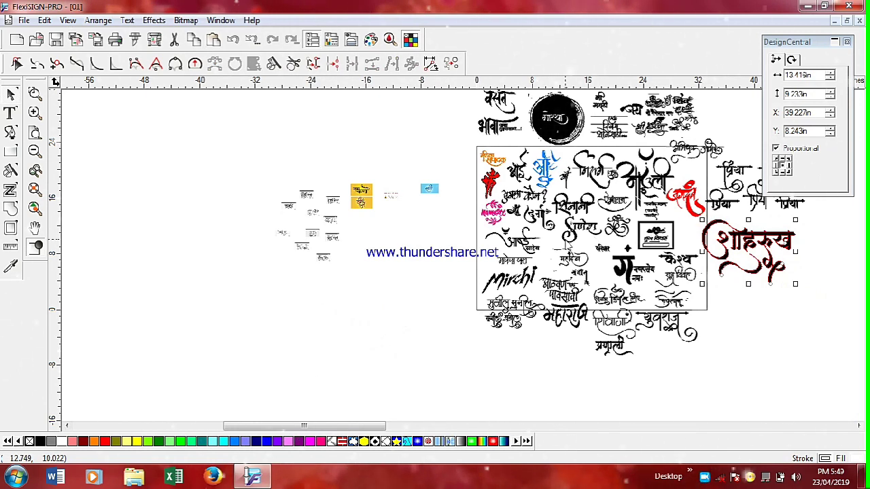
Enlarge the lowest small screenshot bitmap of the cluster to about 22.6 in wide and move it into the empty space below.
left_click(322, 260)
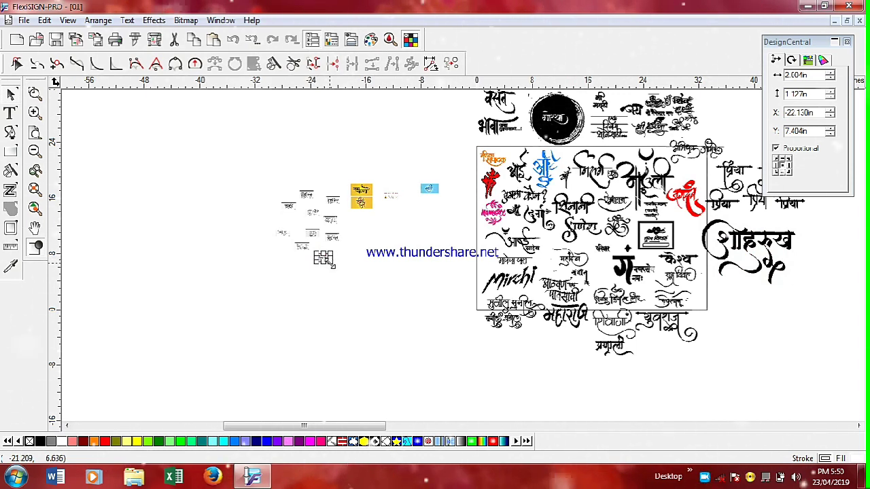
left_click_drag(333, 265, 416, 343)
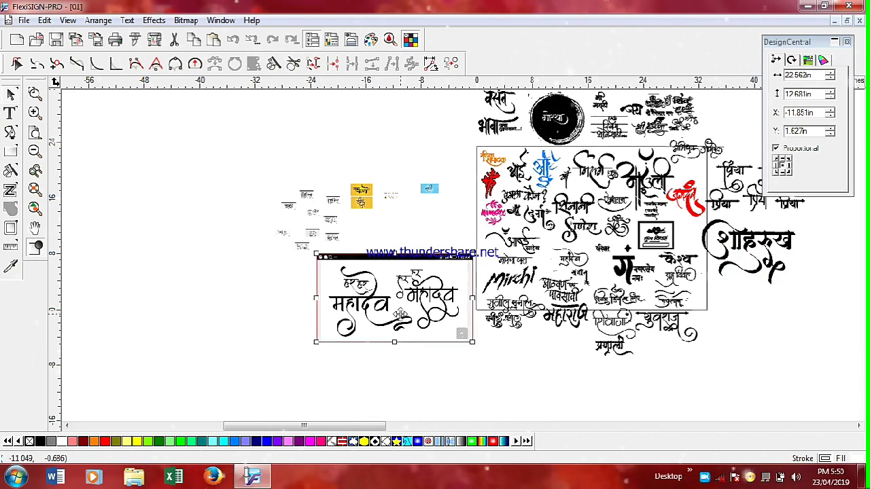
left_click_drag(403, 312, 358, 343)
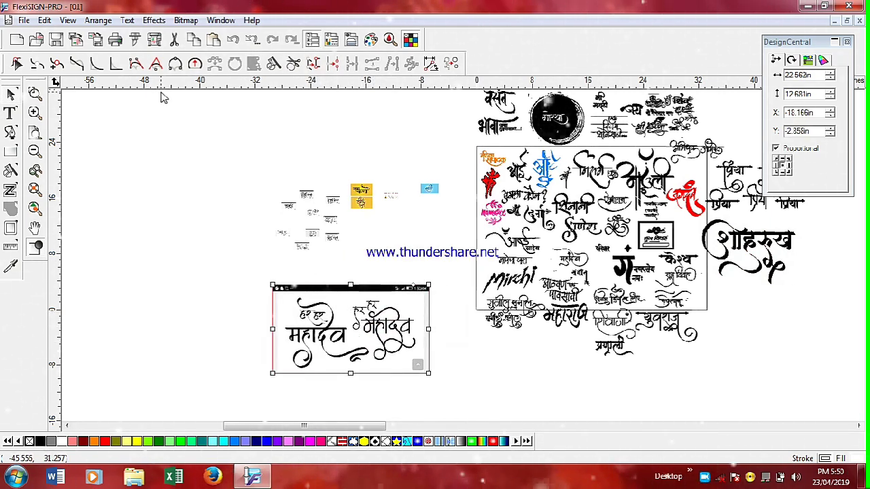
Vectorize the enlarged screenshot bitmap with the Bezier method.
left_click(153, 21)
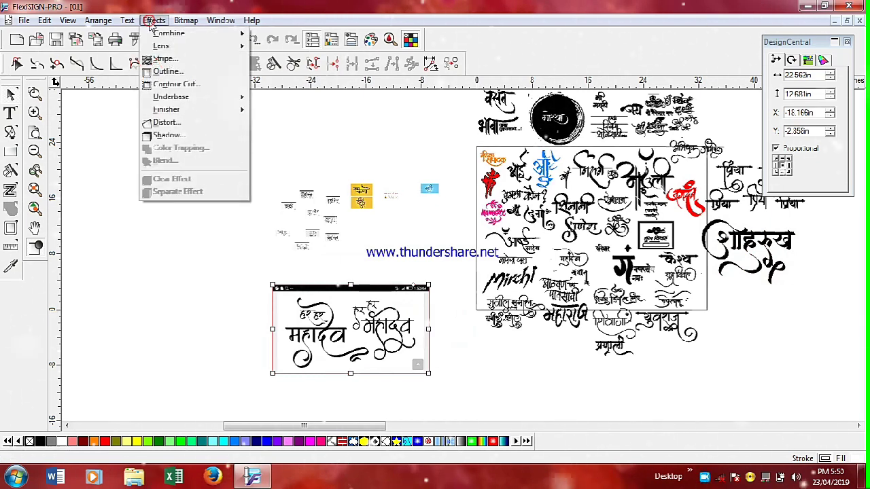
mouse_move(183, 23)
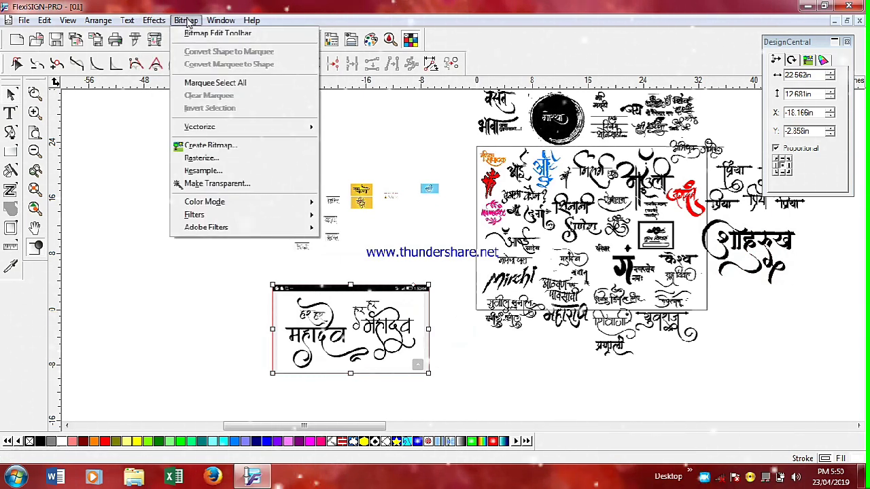
mouse_move(241, 130)
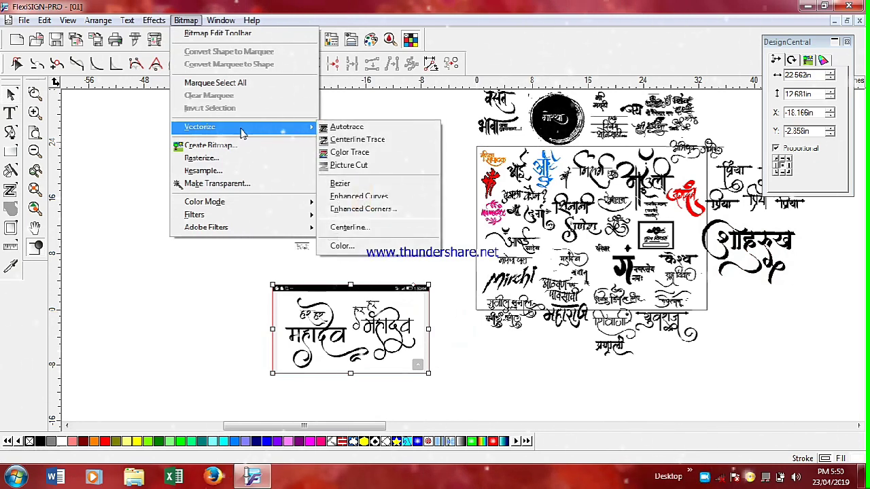
left_click(344, 184)
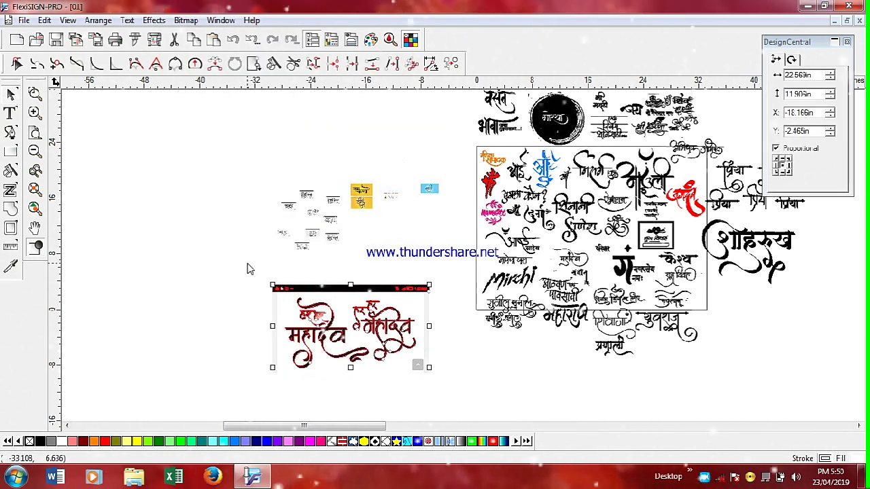
Delete the source screenshot with its traced header bar, and move the traced lettering outside the page's right edge, below the large one-name lettering.
left_click_drag(246, 263, 438, 301)
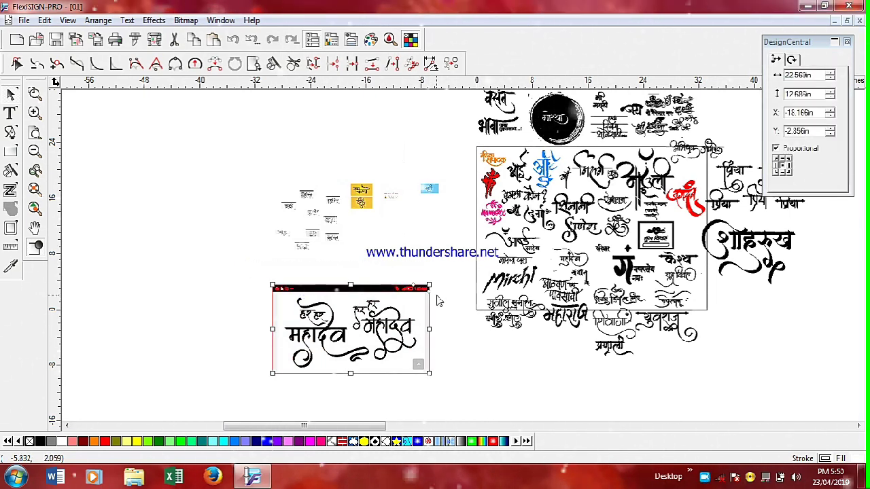
key("Delete")
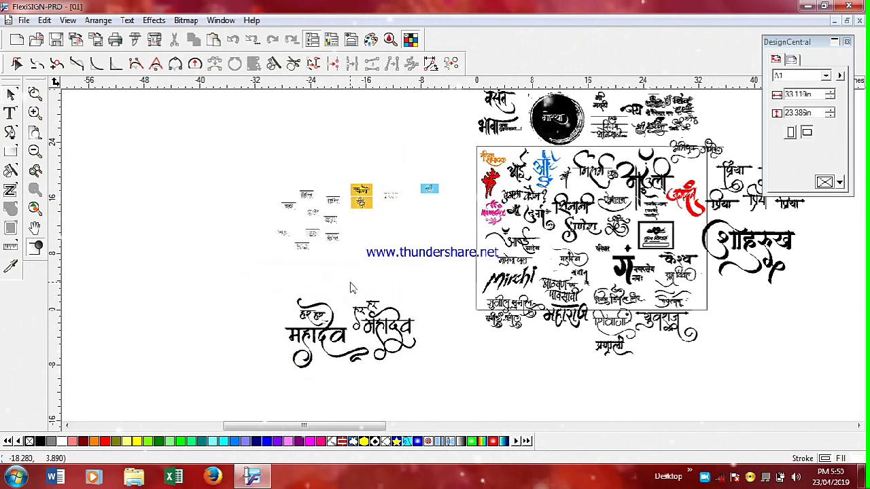
left_click_drag(248, 291, 433, 364)
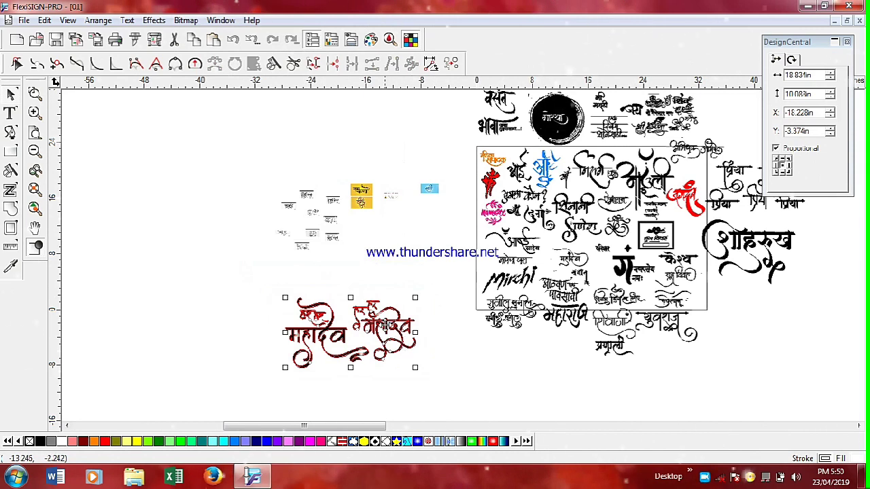
left_click_drag(385, 328, 806, 308)
left_click(806, 308)
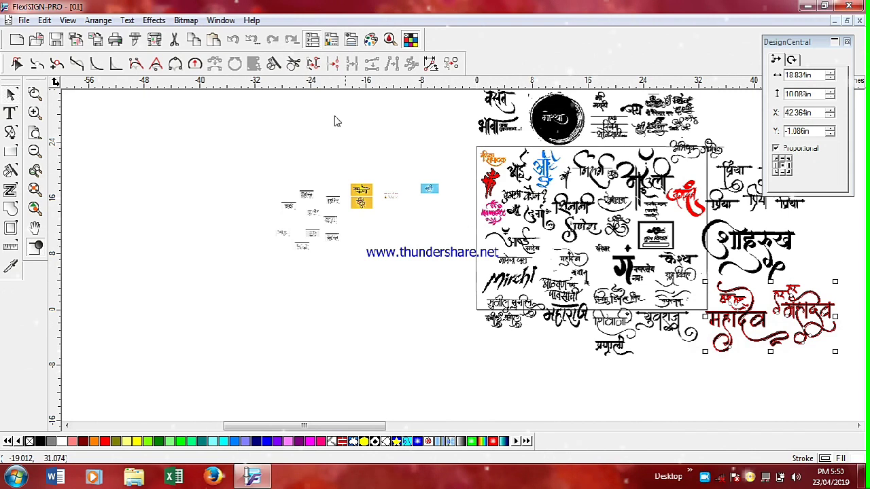
Enlarge the small screenshot bitmap at the cluster's lower-right corner to about 19 in wide and place it in the empty space below the cluster.
left_click(338, 239)
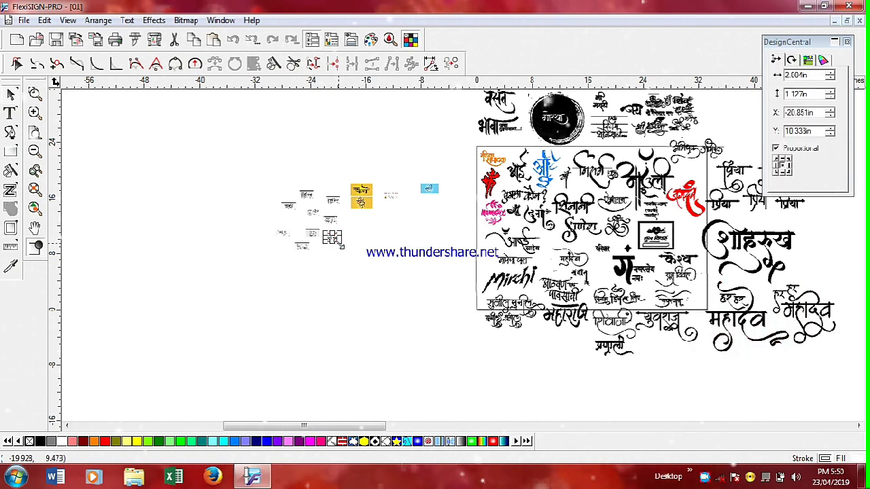
left_click_drag(340, 246, 433, 308)
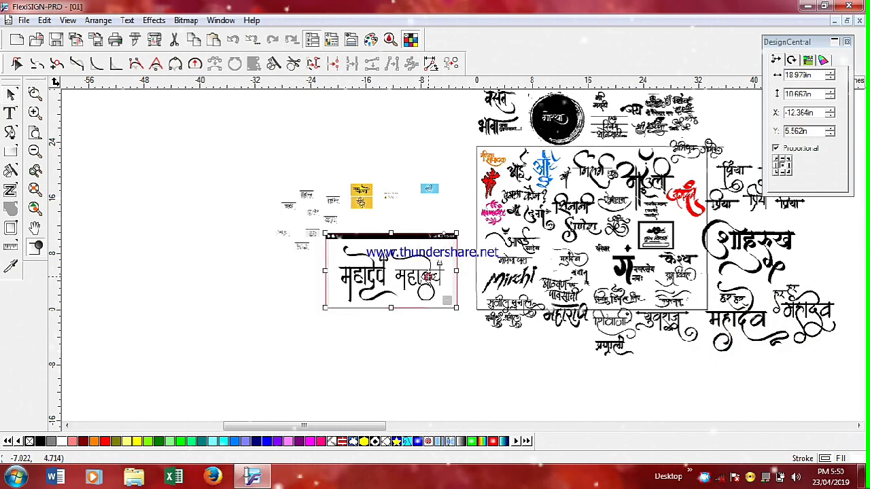
left_click_drag(430, 276, 403, 320)
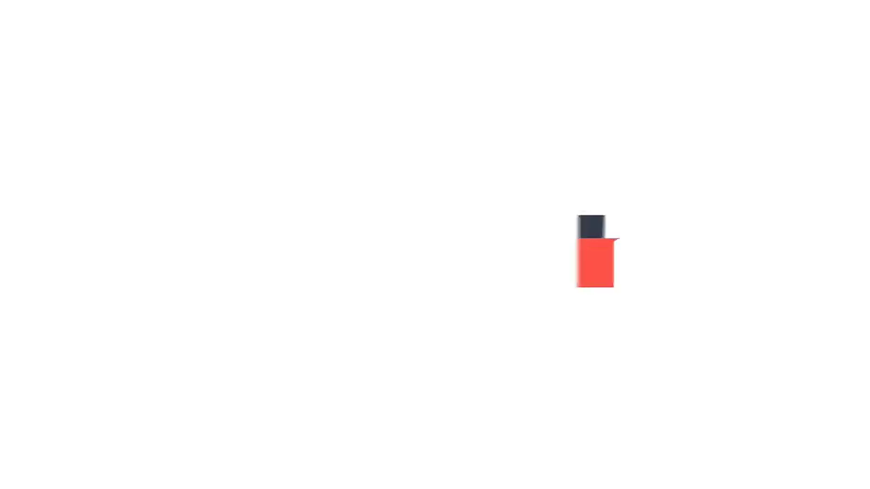